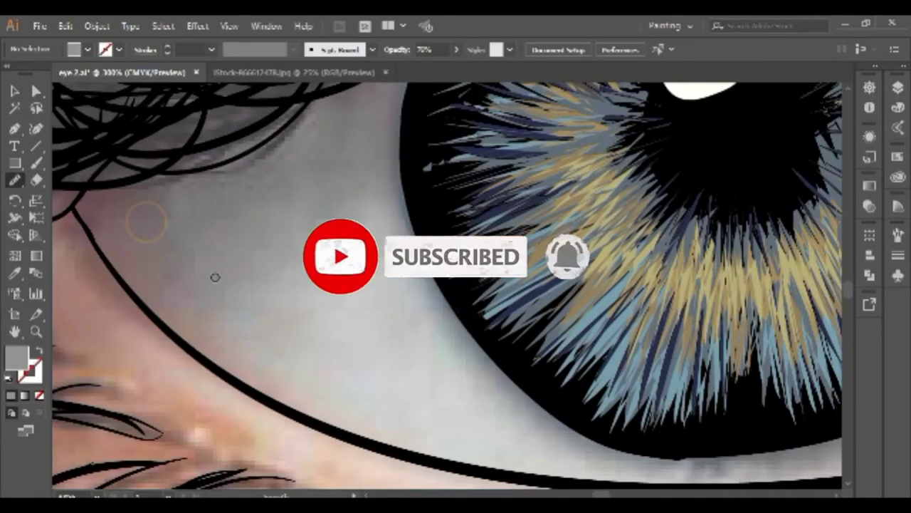
Sample the eye-white grey with the Eyedropper and switch to the Pencil tool.
scroll(215, 277, "down", 2)
key("i")
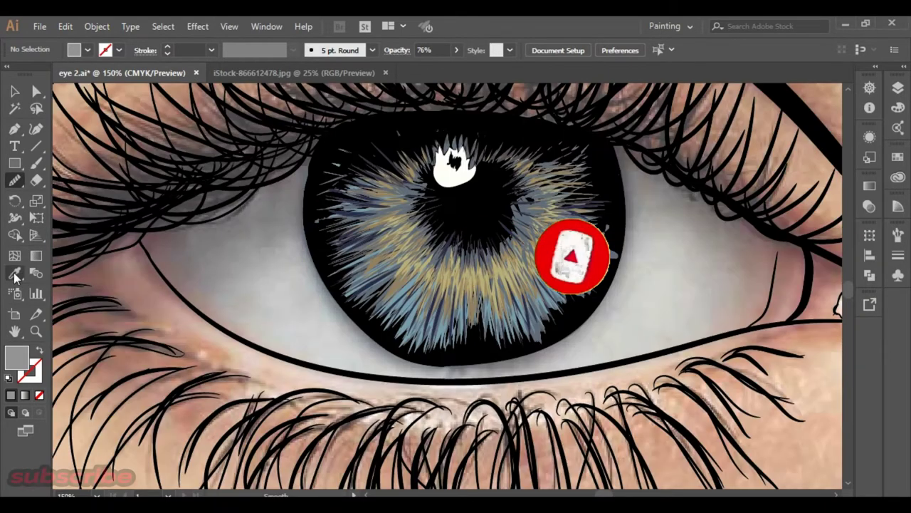
left_click(189, 268)
left_click(251, 284)
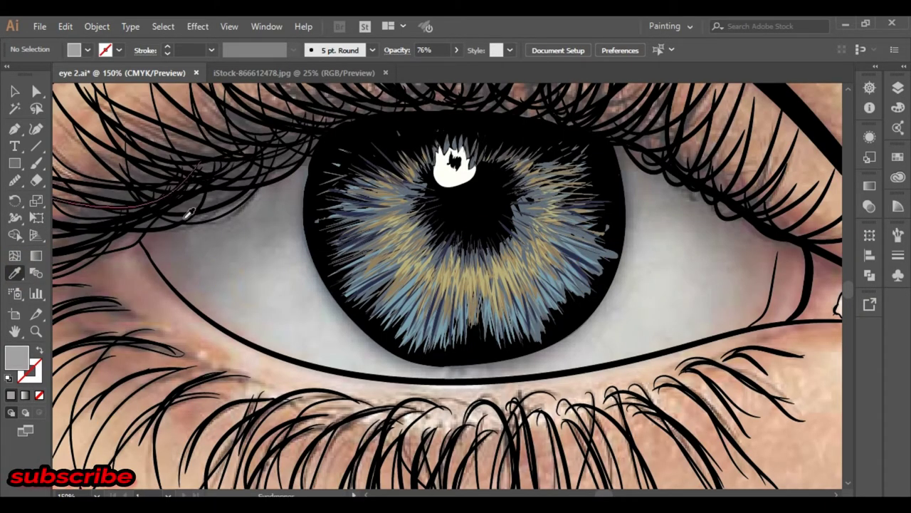
left_click(22, 184)
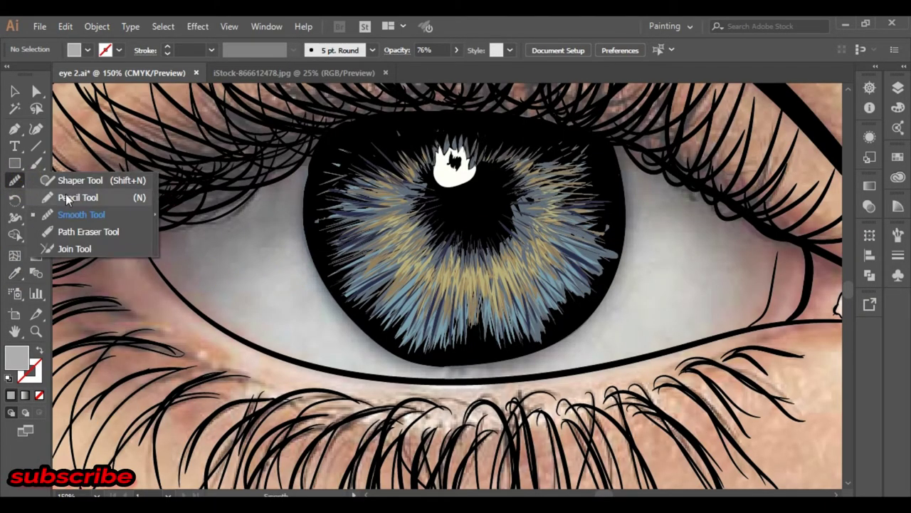
left_click_drag(23, 188, 71, 195)
scroll(168, 269, "up", 1)
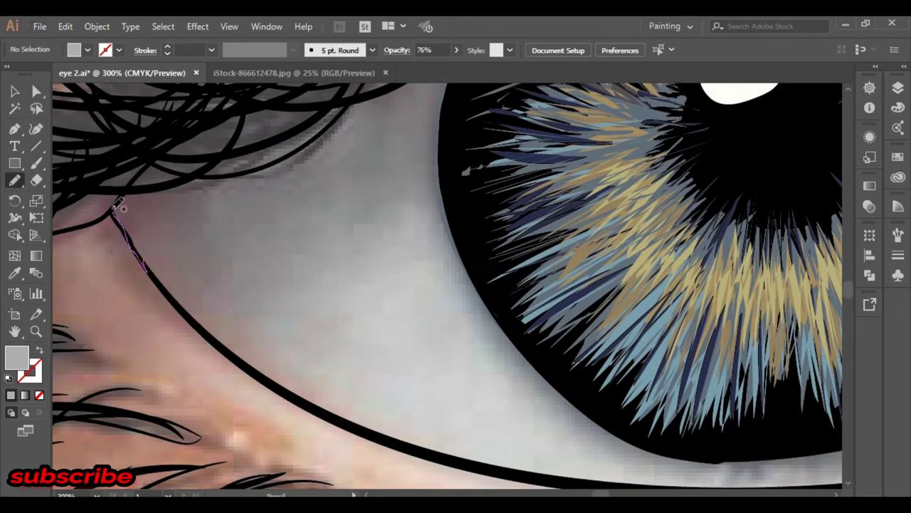
Draw grey fill shapes over the upper eye white and along the lower lid.
mouse_move(168, 141)
left_mouse_down()
mouse_move(271, 94)
mouse_move(392, 98)
mouse_move(484, 282)
mouse_move(188, 264)
mouse_move(147, 244)
left_mouse_up()
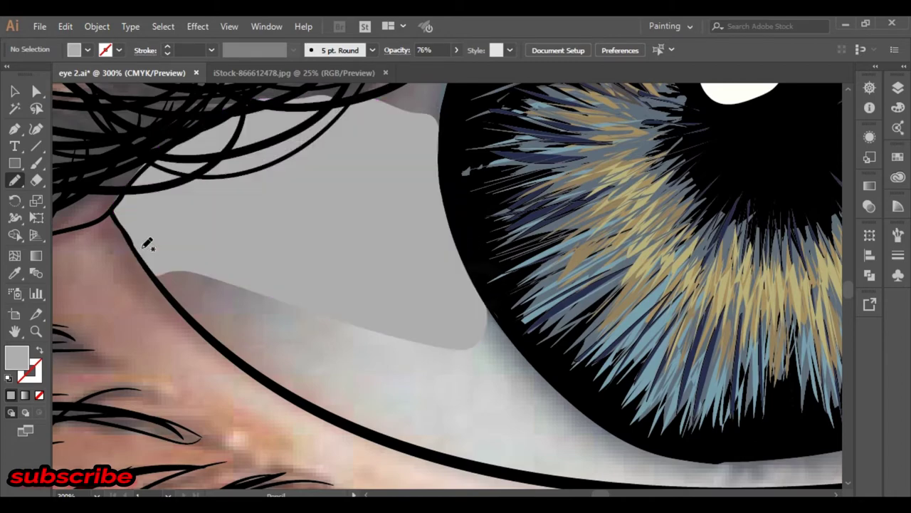
left_click_drag(397, 181, 354, 259)
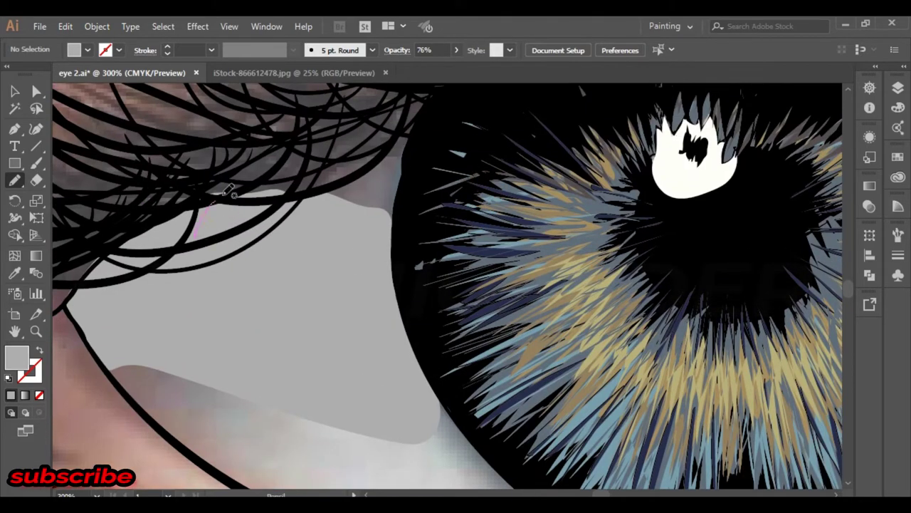
mouse_move(229, 190)
left_mouse_down()
mouse_move(390, 133)
mouse_move(385, 283)
left_mouse_up()
left_click_drag(414, 349, 321, 181)
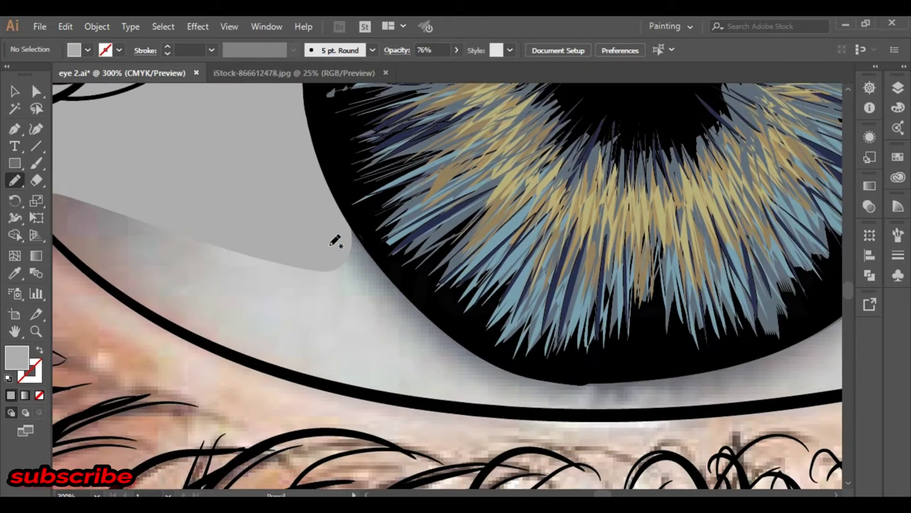
mouse_move(378, 340)
left_mouse_down()
mouse_move(434, 401)
mouse_move(527, 397)
mouse_move(489, 346)
mouse_move(306, 213)
left_mouse_up()
left_click_drag(199, 187, 291, 216)
Draw grey shapes from the upper-left eye white along the lower lid beneath the iris.
left_click_drag(164, 185, 114, 199)
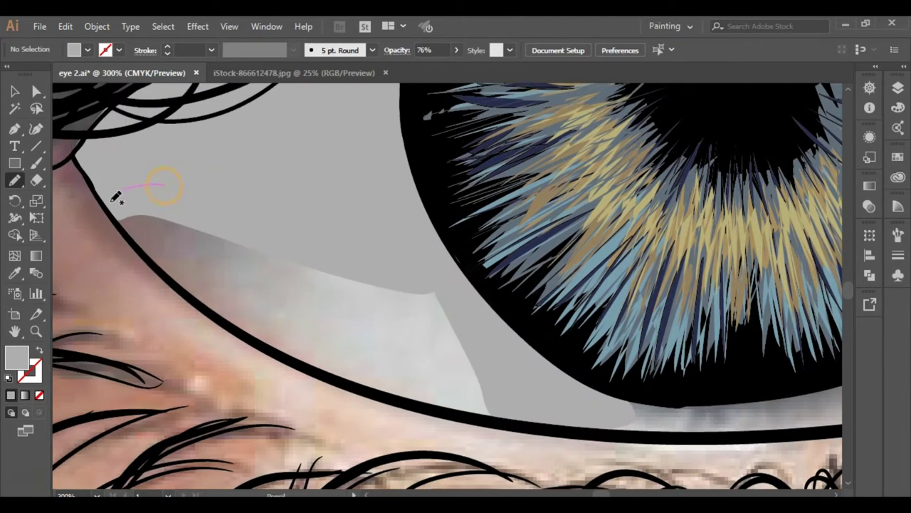
mouse_move(186, 286)
left_mouse_down()
mouse_move(289, 359)
mouse_move(474, 413)
left_mouse_up()
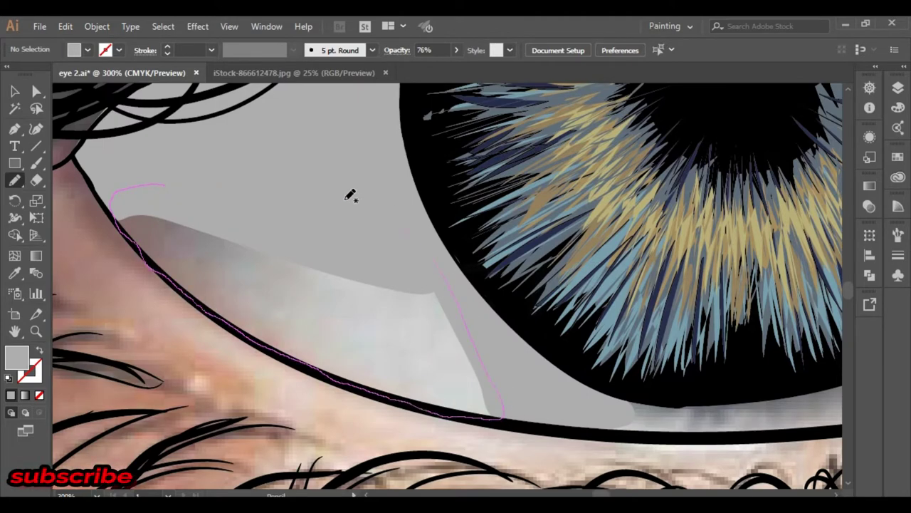
mouse_move(747, 328)
left_mouse_down()
mouse_move(456, 183)
mouse_move(398, 193)
left_mouse_up()
mouse_move(315, 268)
left_mouse_down()
mouse_move(267, 272)
mouse_move(362, 301)
mouse_move(528, 289)
mouse_move(655, 259)
mouse_move(605, 193)
mouse_move(492, 244)
mouse_move(319, 268)
left_mouse_up()
mouse_move(417, 236)
left_mouse_down()
mouse_move(418, 281)
mouse_move(280, 336)
mouse_move(337, 221)
left_mouse_up()
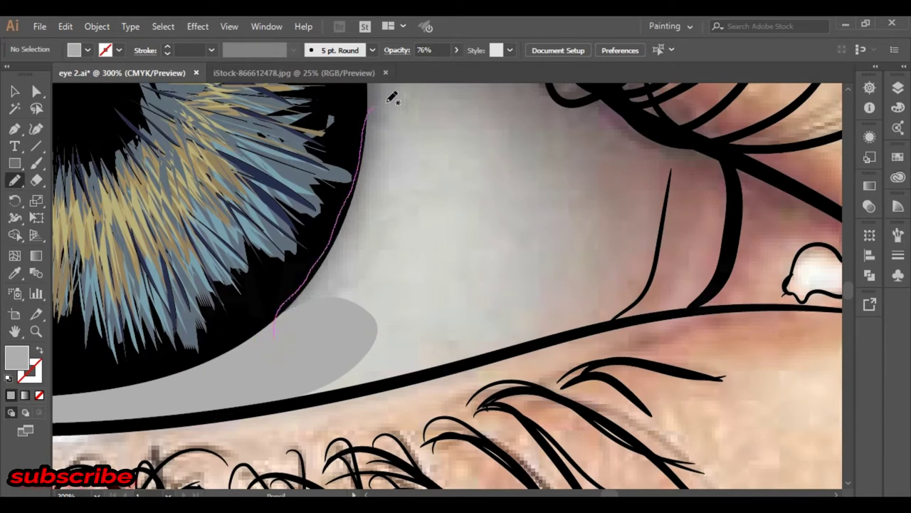
Draw a grey shape right of the iris under the lashes and along the lower lash line.
mouse_move(388, 101)
left_mouse_down()
mouse_move(671, 123)
mouse_move(736, 179)
mouse_move(716, 274)
left_mouse_up()
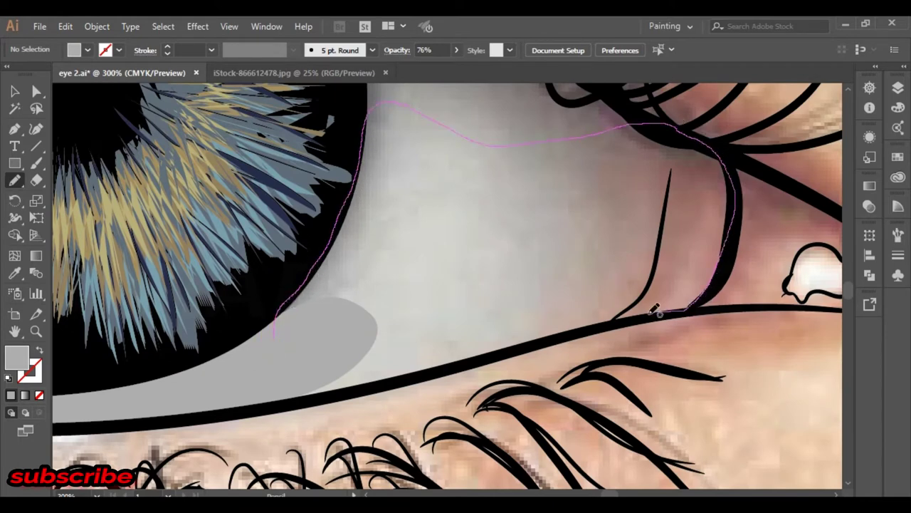
left_click_drag(552, 335, 393, 377)
left_click_drag(298, 341, 278, 333)
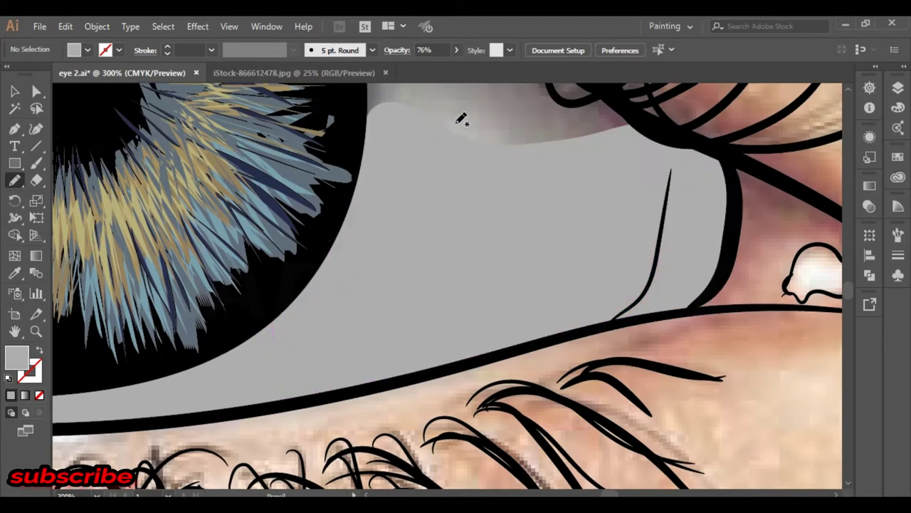
left_click_drag(470, 122, 413, 306)
mouse_move(315, 325)
left_mouse_down()
mouse_move(301, 138)
mouse_move(484, 231)
mouse_move(554, 285)
mouse_move(379, 309)
mouse_move(557, 225)
mouse_move(617, 280)
left_mouse_up()
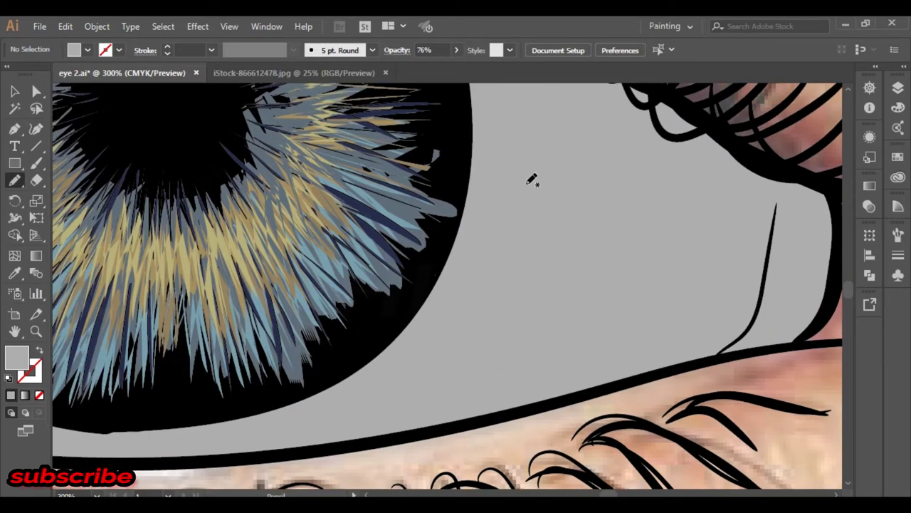
Set the fill colour to a pinkish grey and save the file.
double_click(17, 360)
left_click_drag(645, 437, 640, 455)
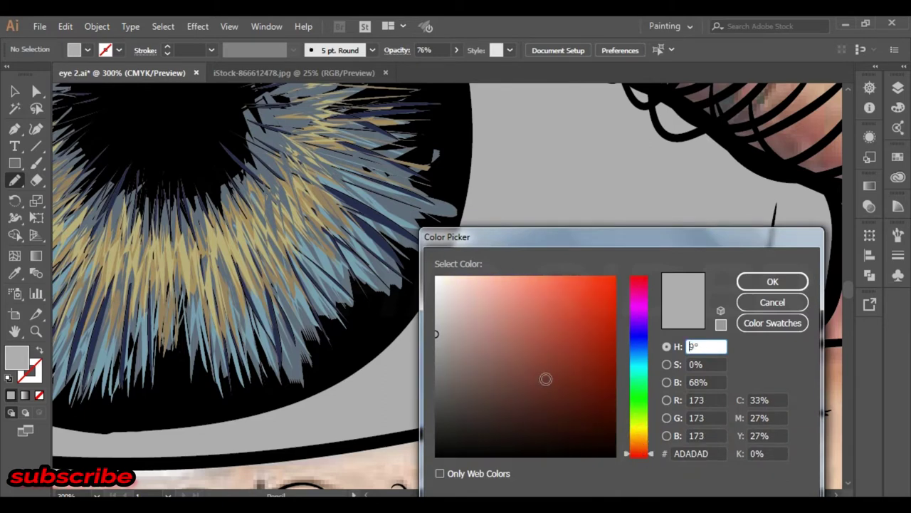
left_click(465, 332)
left_click(773, 281)
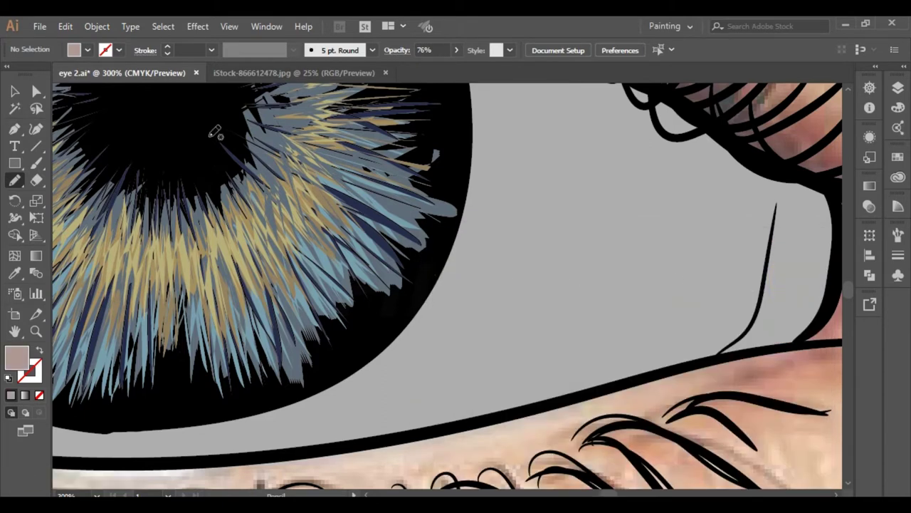
key("ctrl+s")
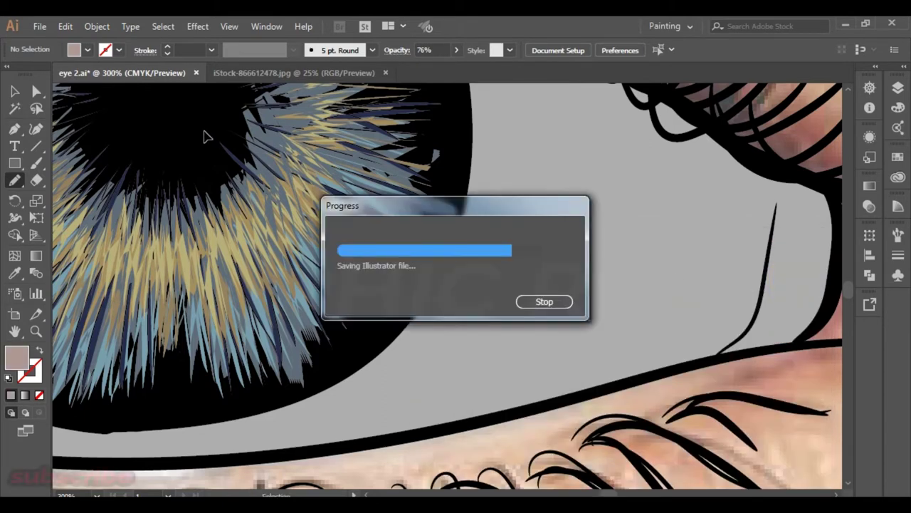
Draw pinkish shadows under the upper lashes and around the inner eye corner.
mouse_move(483, 153)
left_mouse_down()
mouse_move(449, 226)
mouse_move(330, 291)
left_mouse_up()
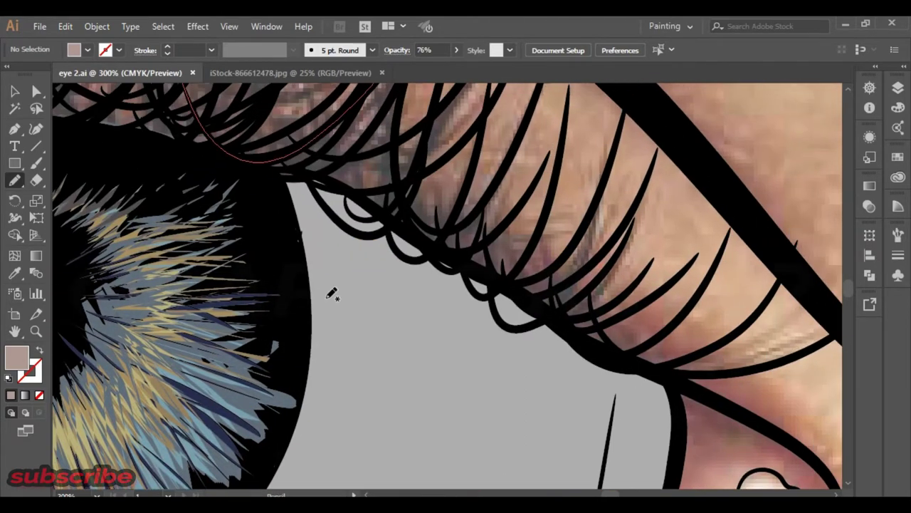
left_click_drag(285, 182, 308, 270)
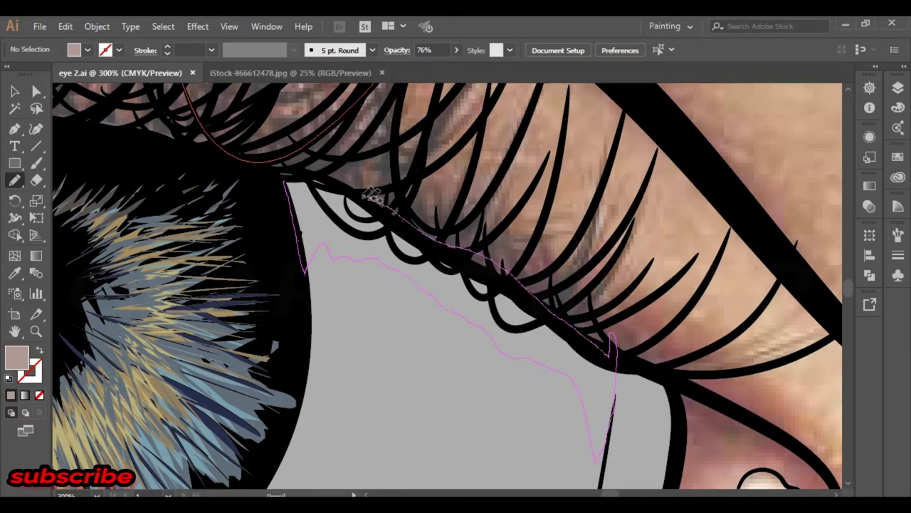
left_click_drag(613, 333, 312, 191)
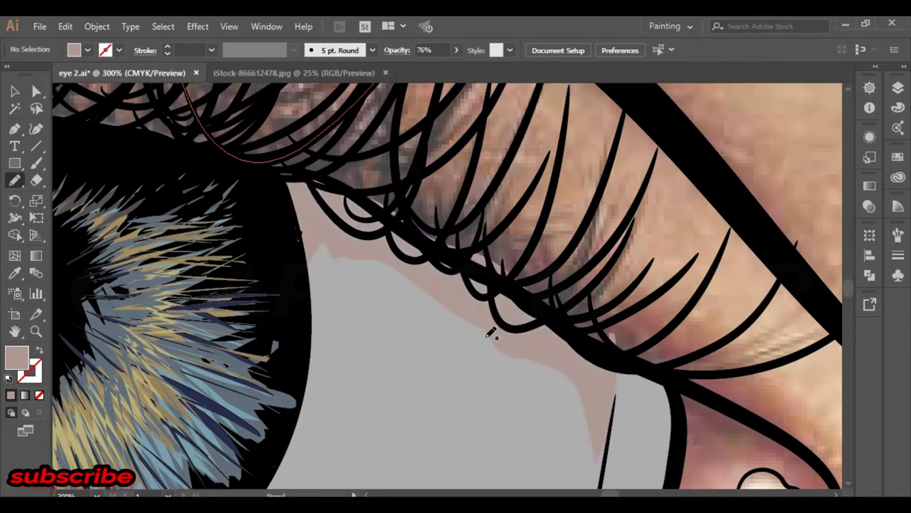
left_click_drag(492, 335, 472, 138)
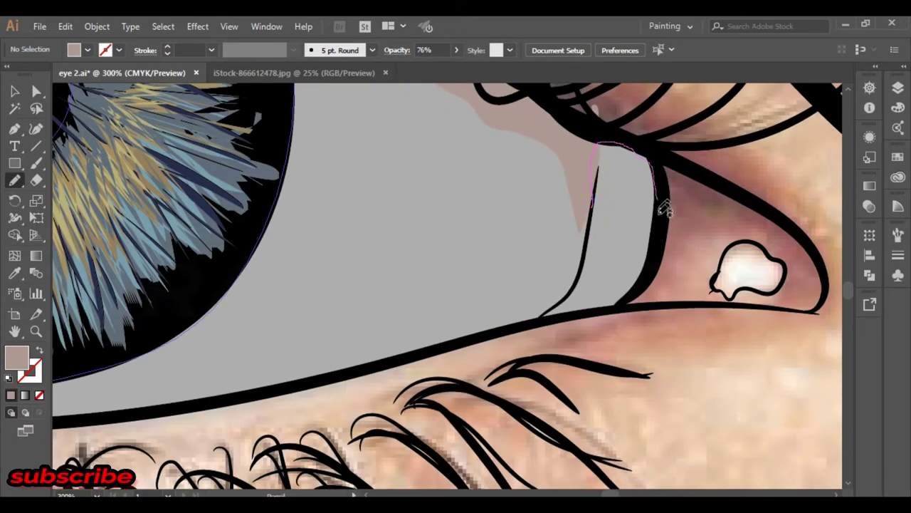
left_click_drag(602, 140, 542, 314)
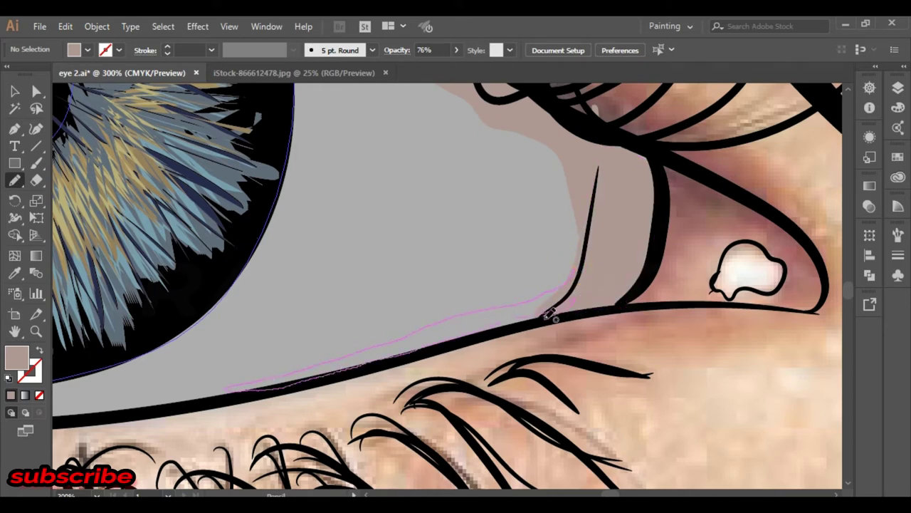
left_click_drag(268, 376, 582, 279)
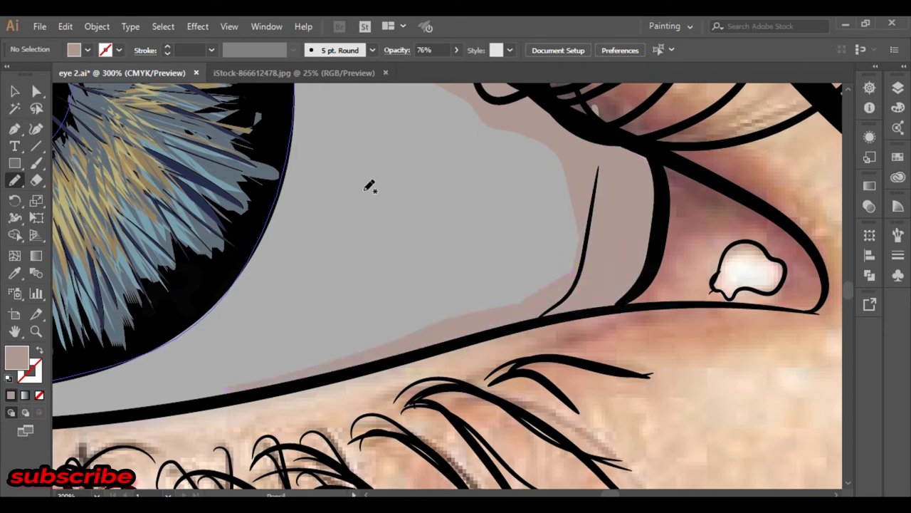
Draw pinkish shadows along the upper-left lashes and the lower-left lid.
scroll(437, 225, "left", 10)
scroll(436, 225, "up", 5)
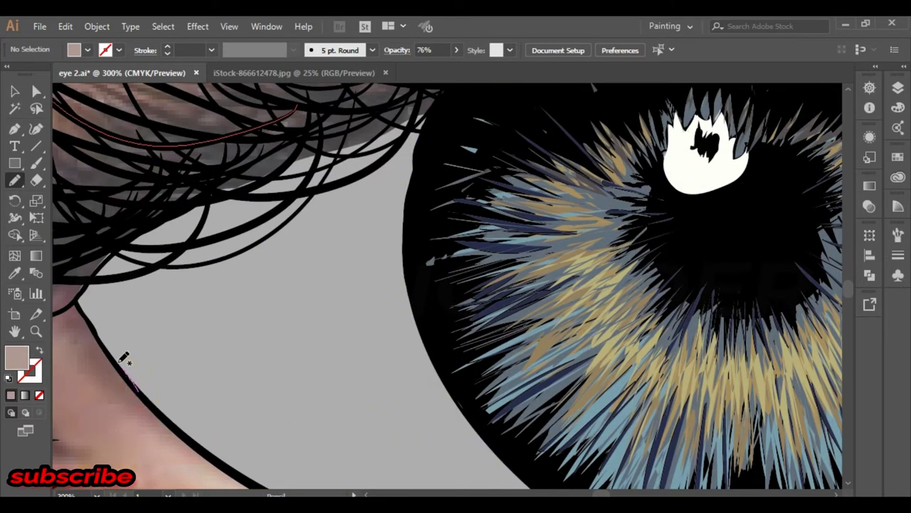
mouse_move(140, 233)
left_mouse_down()
mouse_move(388, 132)
mouse_move(421, 344)
left_mouse_up()
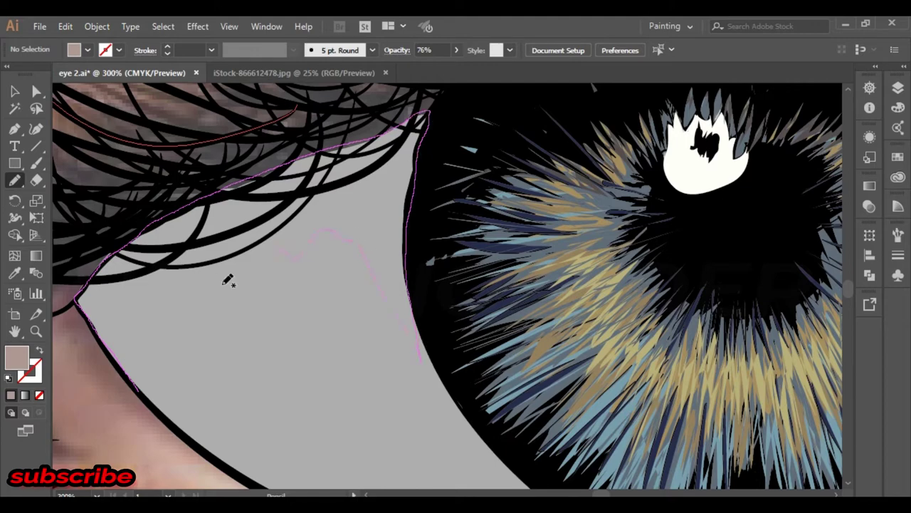
mouse_move(155, 346)
left_mouse_down()
mouse_move(304, 386)
mouse_move(172, 338)
left_mouse_up()
scroll(134, 278, "down", 5)
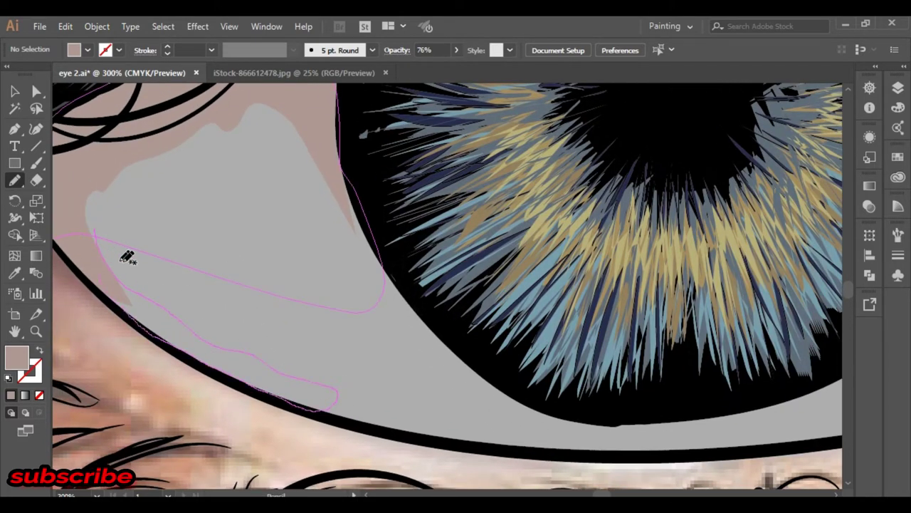
mouse_move(627, 101)
left_mouse_down()
mouse_move(563, 305)
mouse_move(590, 254)
mouse_move(457, 187)
mouse_move(291, 264)
mouse_move(288, 305)
mouse_move(224, 313)
left_mouse_up()
Sample the reddish-brown skin and draw brown shapes in the inner corner around the white highlight.
left_click(17, 273)
left_click(386, 306)
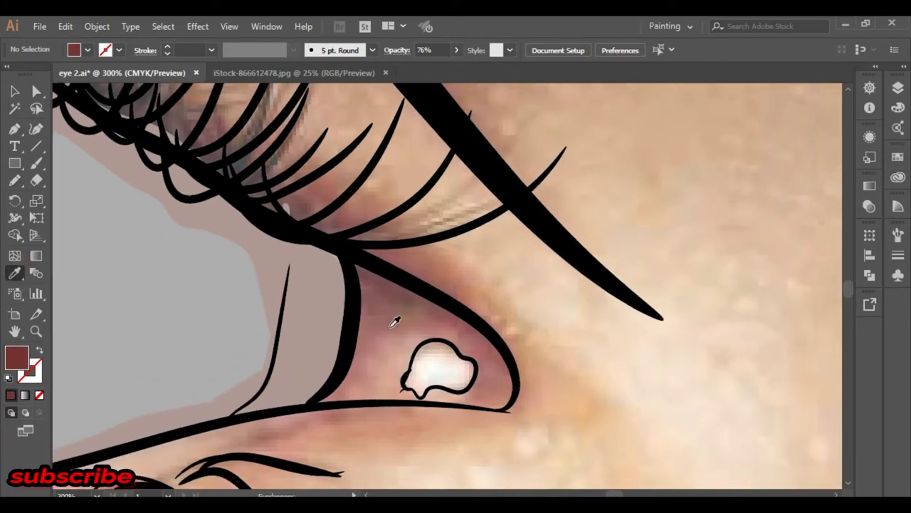
left_click(395, 321)
left_click(399, 333)
left_click(14, 180)
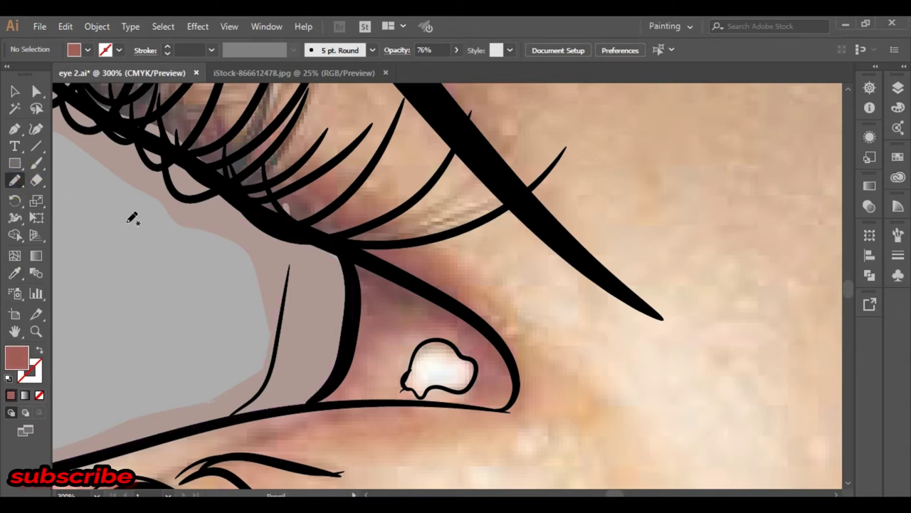
left_click_drag(356, 320, 436, 338)
mouse_move(491, 329)
left_mouse_down()
mouse_move(367, 342)
mouse_move(335, 384)
left_mouse_up()
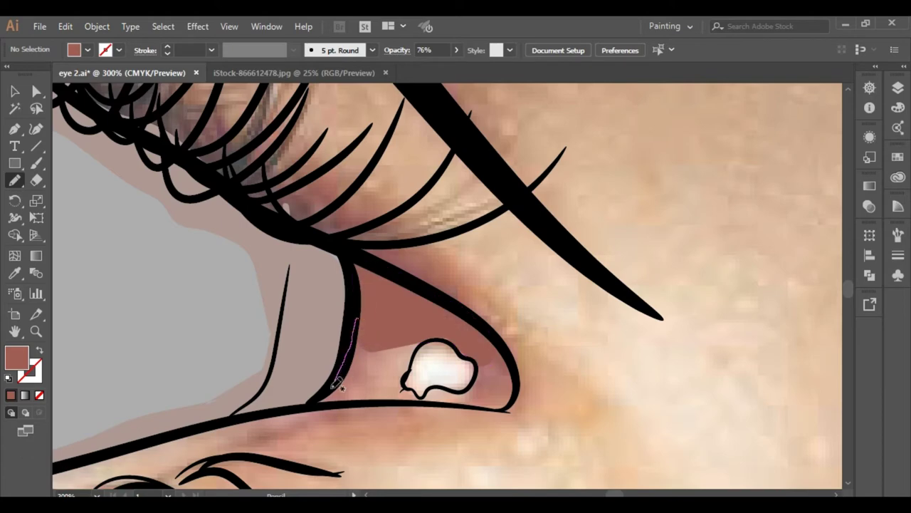
left_click_drag(421, 342, 407, 391)
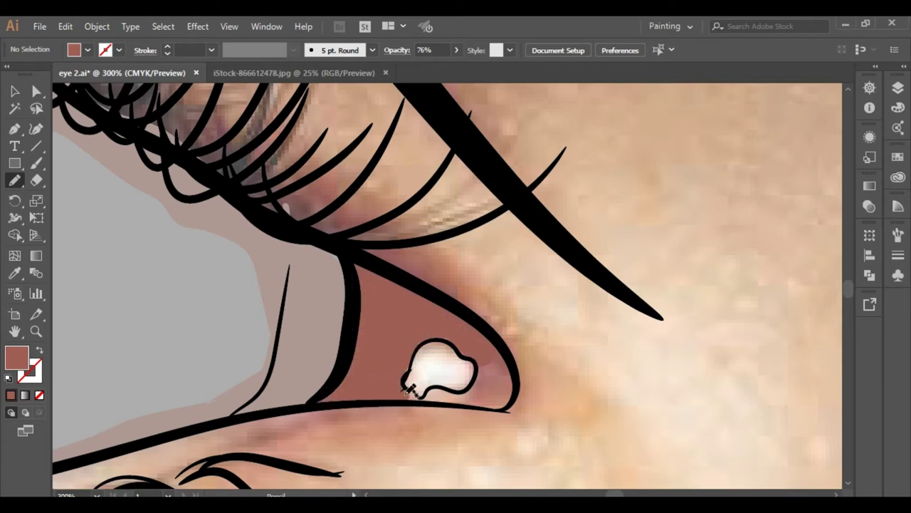
mouse_move(408, 342)
left_mouse_down()
mouse_move(412, 390)
mouse_move(467, 384)
mouse_move(481, 352)
mouse_move(513, 363)
mouse_move(510, 407)
mouse_move(436, 399)
left_mouse_up()
left_click_drag(380, 394, 404, 393)
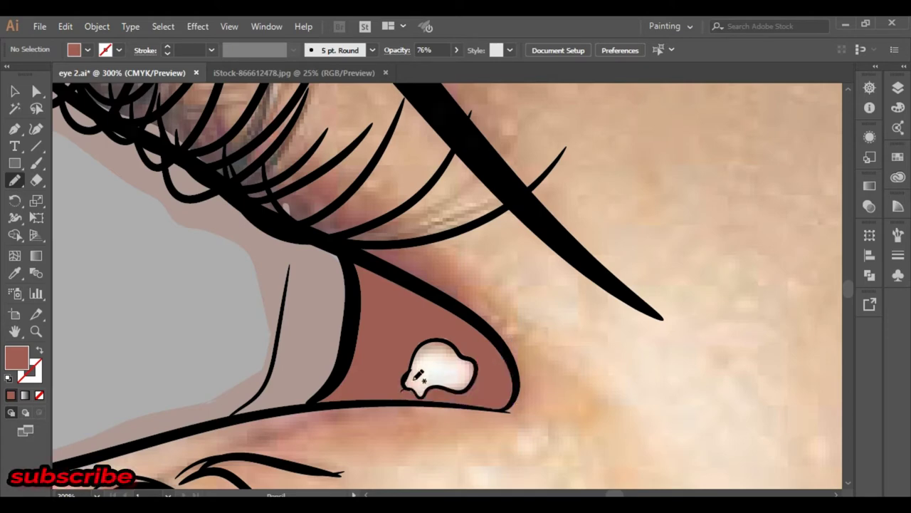
Switch the fill to a darker brown and shade the inner eyelid and corner rims.
double_click(17, 357)
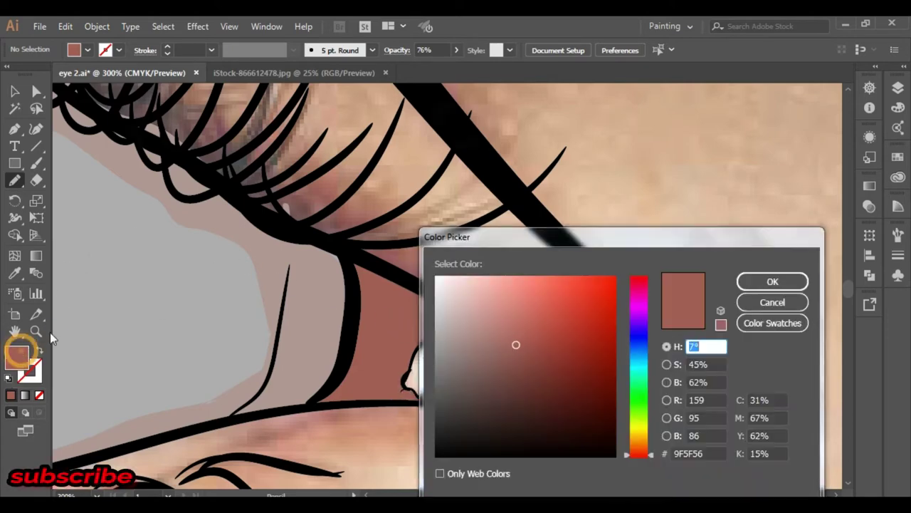
left_click(528, 354)
left_click(773, 281)
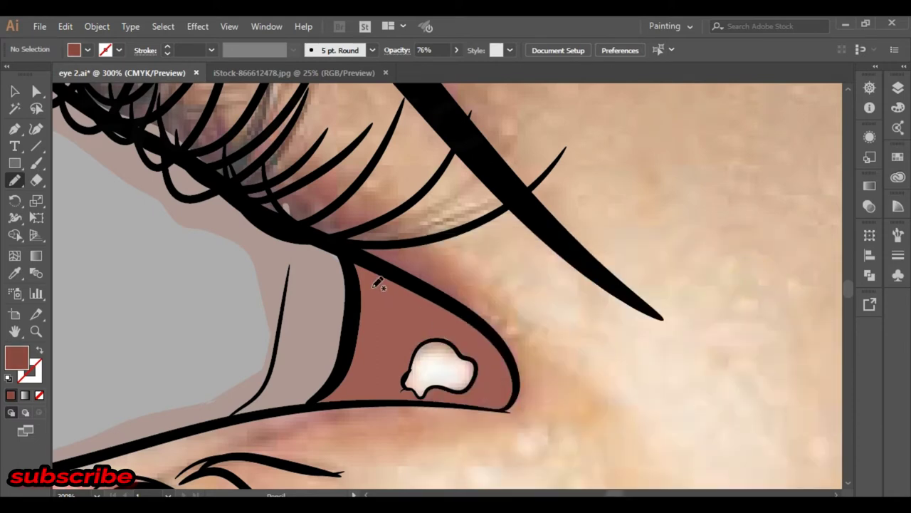
mouse_move(352, 265)
left_mouse_down()
mouse_move(358, 329)
mouse_move(459, 324)
mouse_move(356, 260)
left_mouse_up()
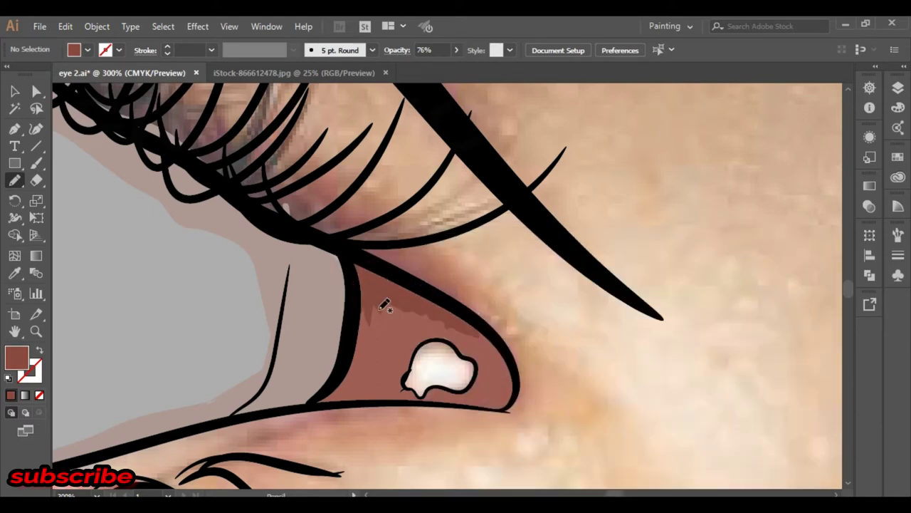
left_click_drag(354, 332, 329, 386)
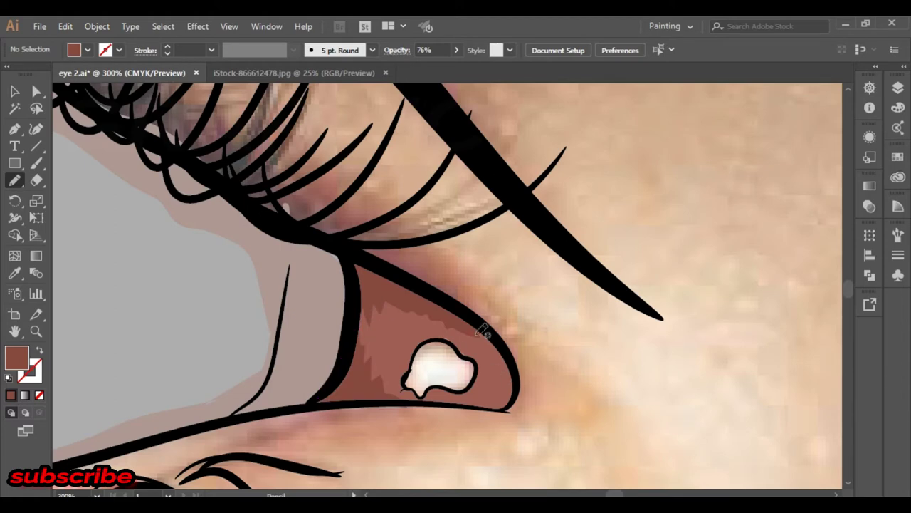
left_click_drag(477, 323, 514, 395)
mouse_move(447, 343)
left_mouse_down()
mouse_move(477, 347)
mouse_move(477, 378)
left_mouse_up()
Pick an even deeper brown and add dark shadows along the rims and beside the highlight.
double_click(17, 356)
left_click(519, 400)
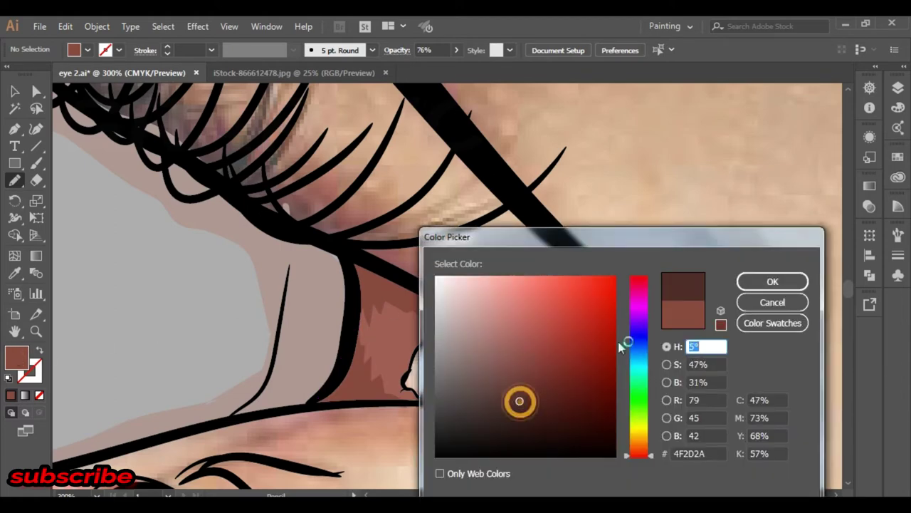
left_click(771, 281)
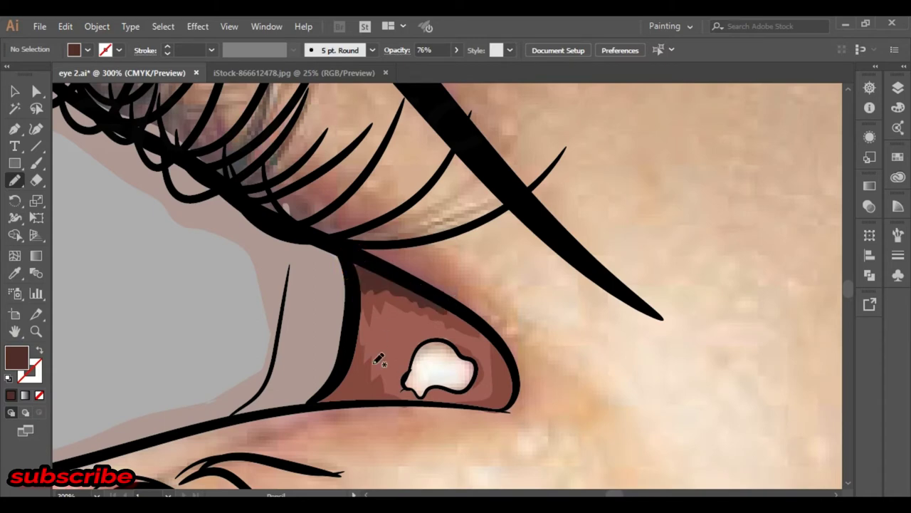
left_click_drag(348, 359, 322, 403)
left_click_drag(467, 318, 511, 348)
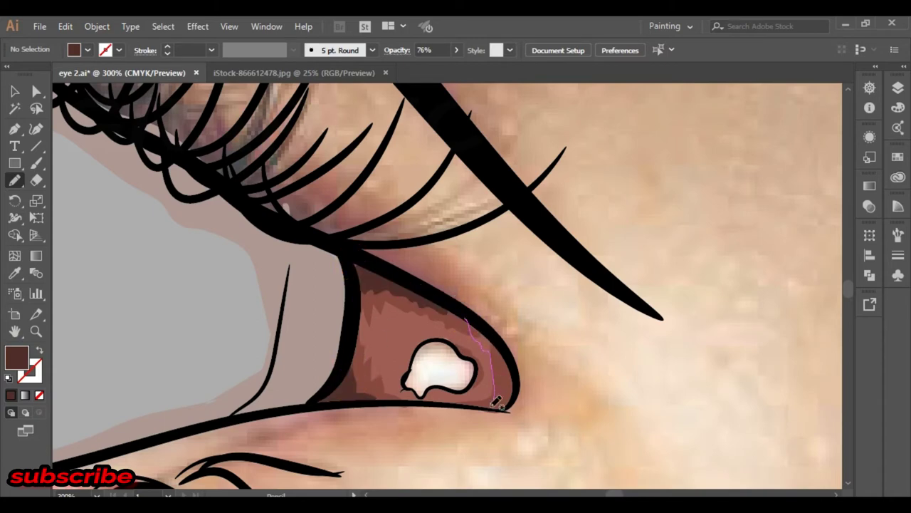
left_click_drag(450, 345, 481, 366)
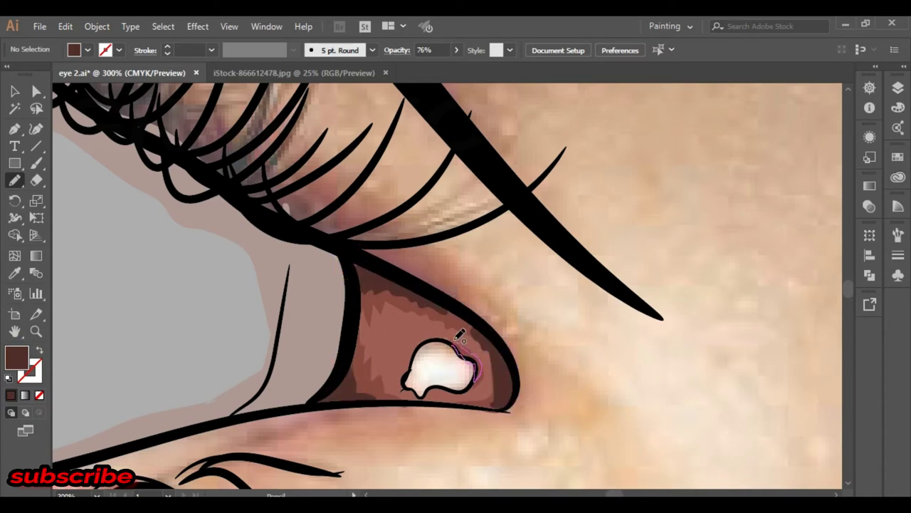
left_click_drag(459, 336, 475, 359)
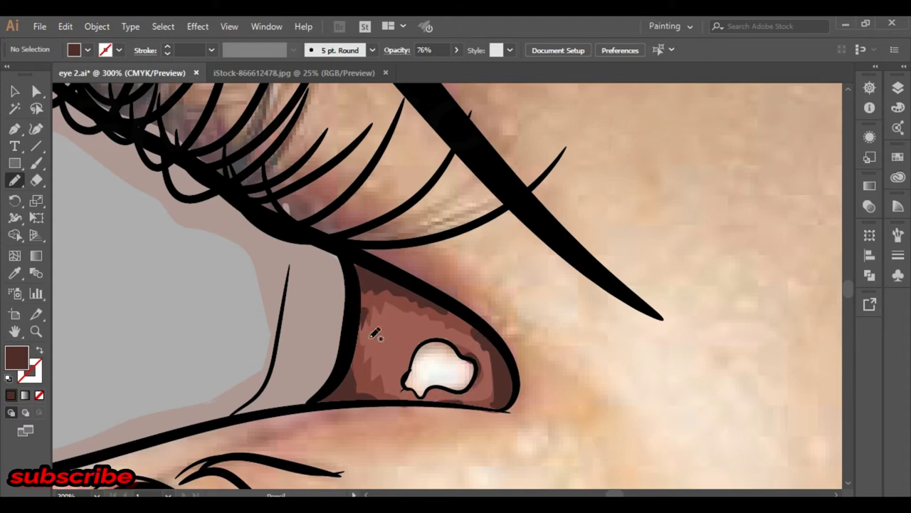
left_click_drag(387, 330, 391, 360)
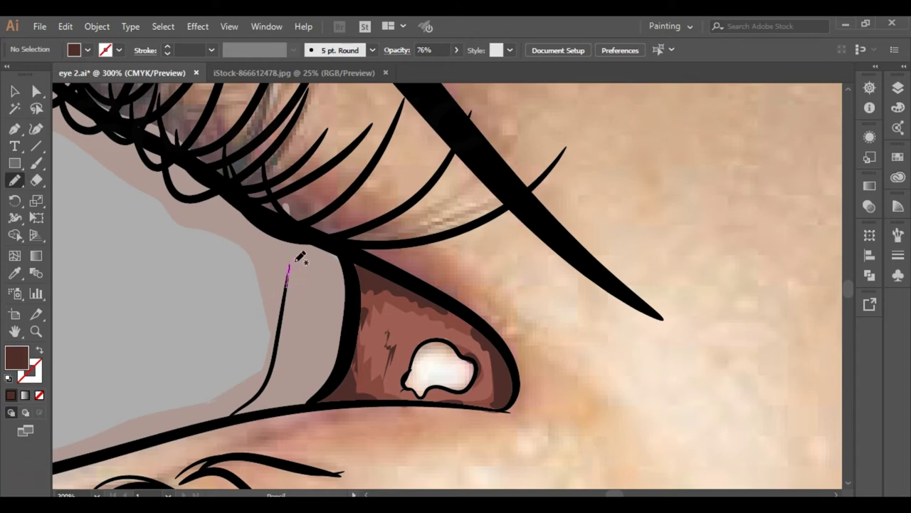
left_click_drag(283, 317, 278, 289)
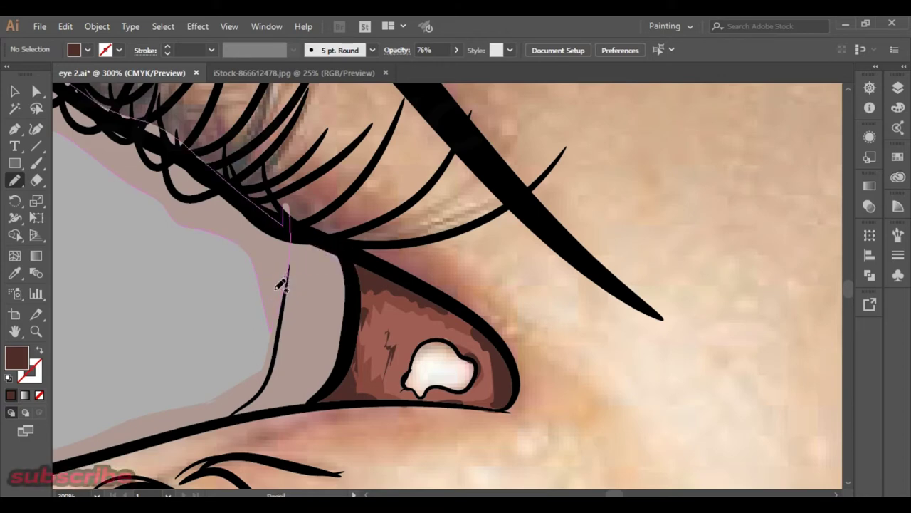
Sample the lighter brown and shade under the upper lashes and around the pale inner-corner patch.
left_click(14, 273)
left_click(383, 313)
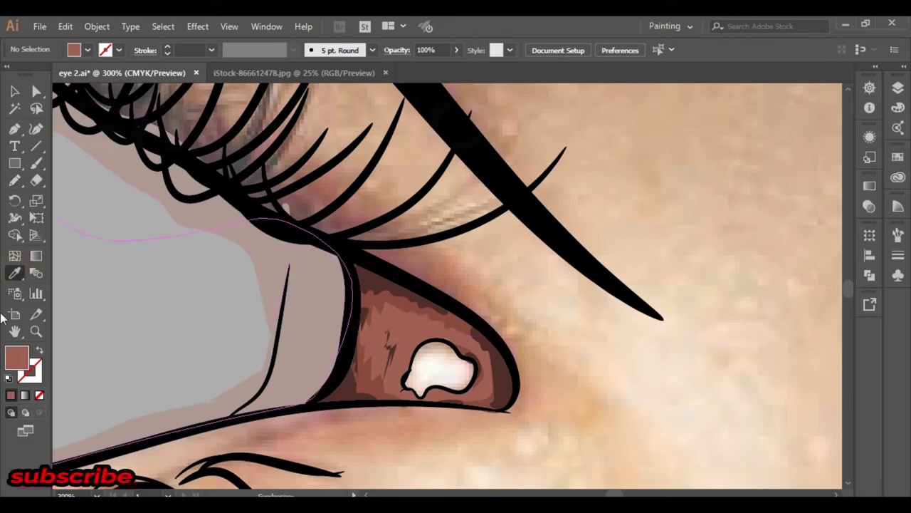
left_click(14, 180)
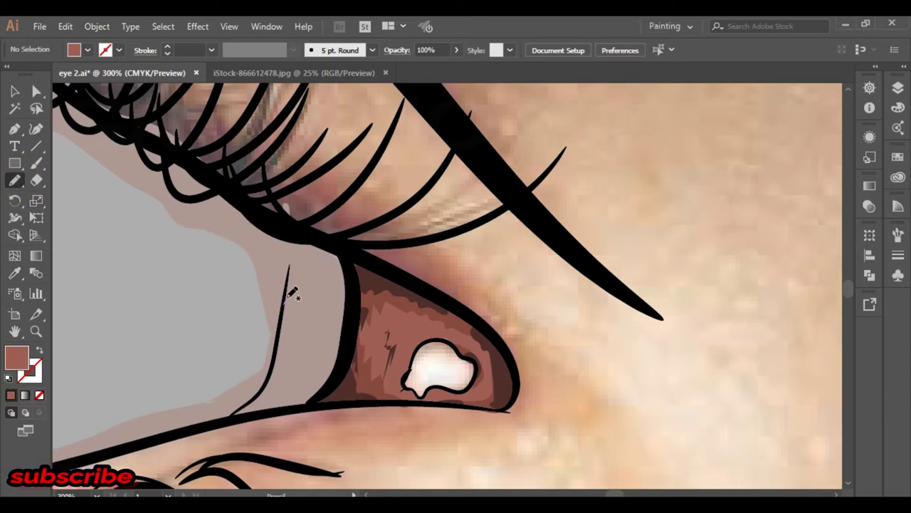
left_click_drag(286, 299, 343, 249)
left_click_drag(291, 300, 288, 302)
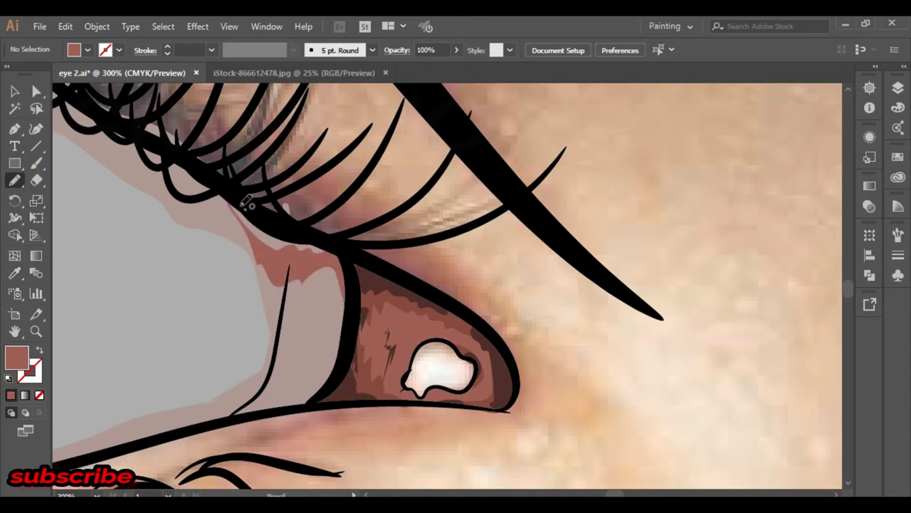
left_click_drag(232, 203, 265, 244)
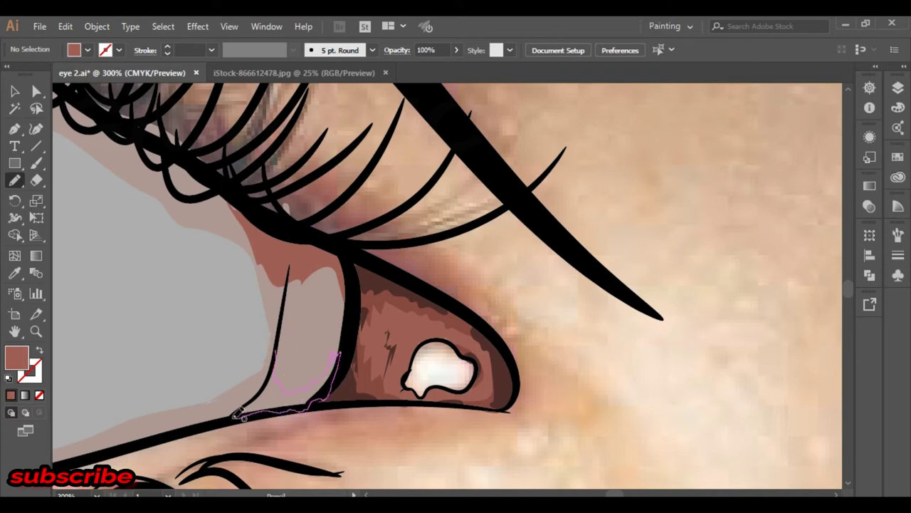
left_click_drag(278, 339, 288, 269)
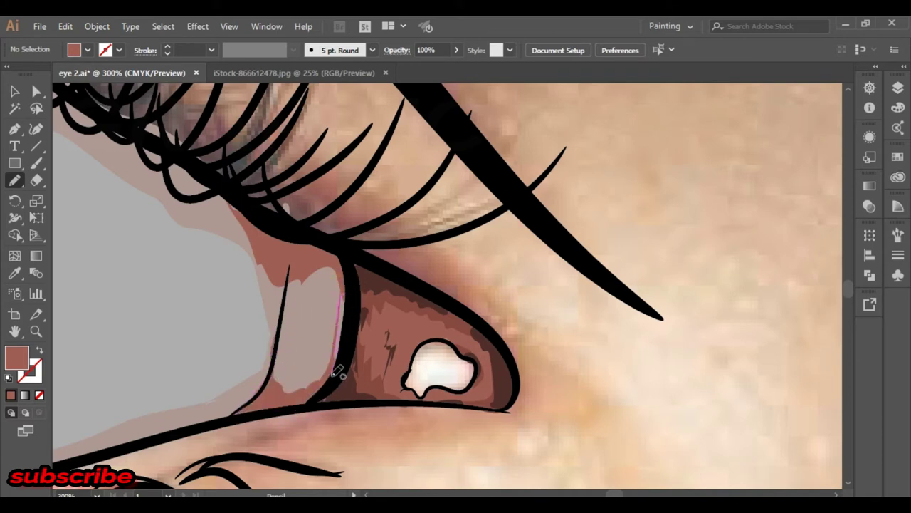
left_click_drag(335, 372, 334, 374)
left_click_drag(291, 311, 295, 377)
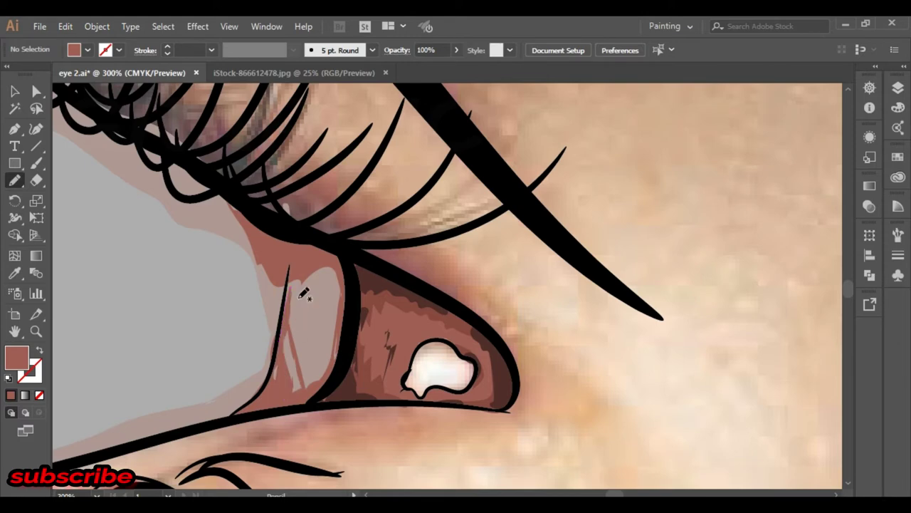
Draw brown shadows along the lower eyelid line and the upper lash line.
left_click_drag(246, 303, 338, 246)
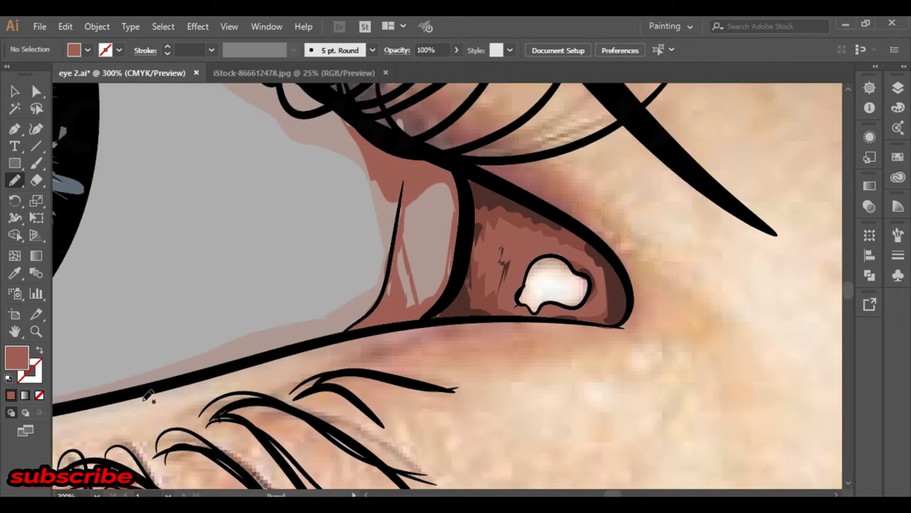
left_click_drag(146, 390, 352, 327)
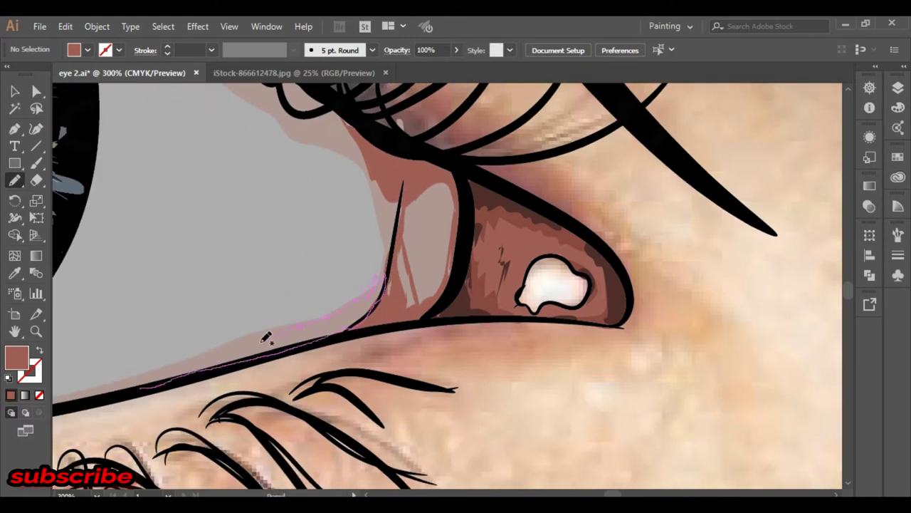
left_click_drag(165, 375, 164, 375)
left_click_drag(241, 97, 305, 286)
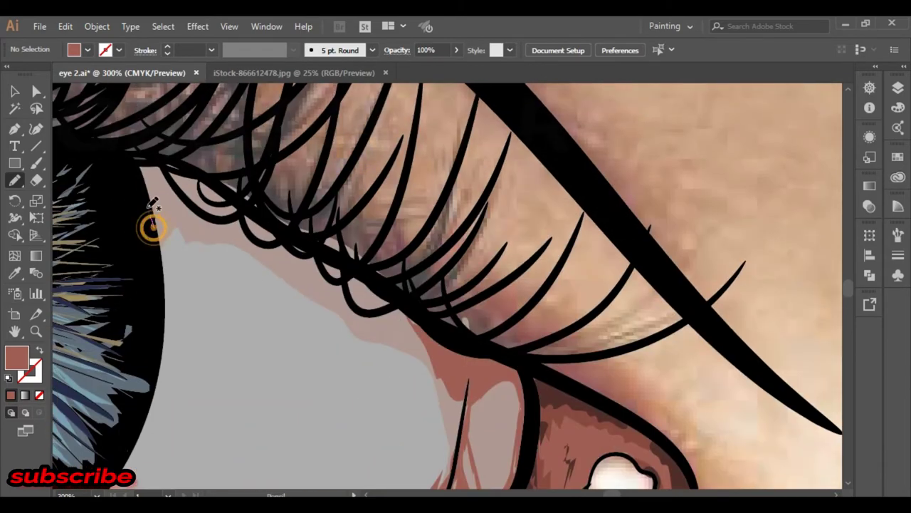
mouse_move(153, 226)
left_mouse_down()
mouse_move(206, 171)
mouse_move(342, 252)
mouse_move(427, 333)
left_mouse_up()
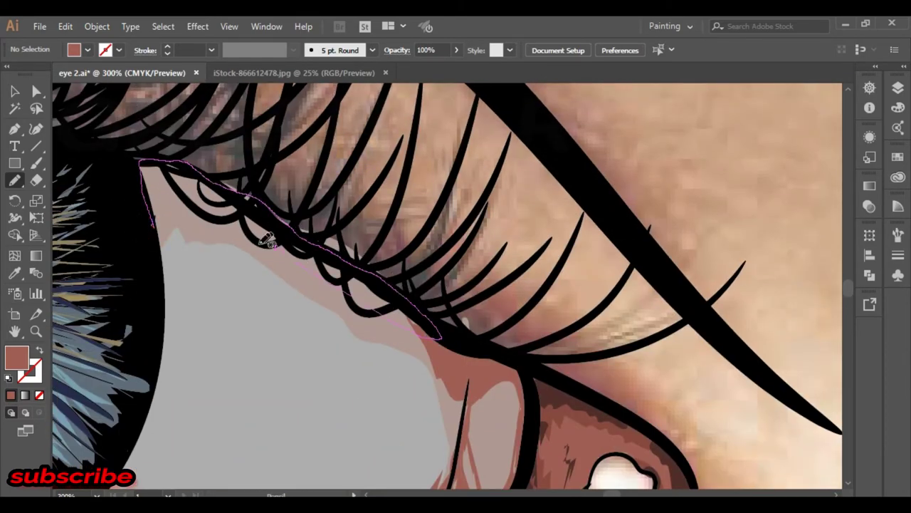
left_click_drag(163, 235, 162, 235)
mouse_move(503, 378)
left_mouse_down()
mouse_move(437, 250)
mouse_move(353, 200)
left_mouse_up()
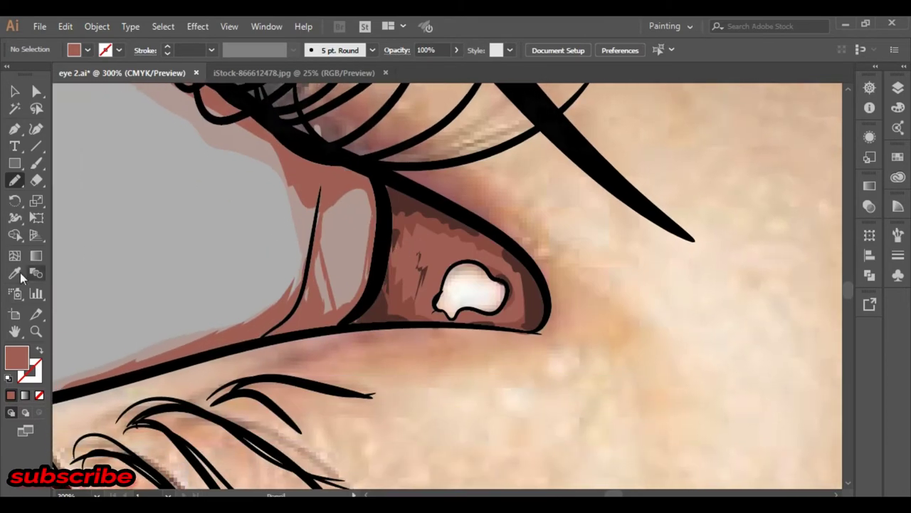
Sample the darker corner brown and shade the upper inner corner where the eye white meets it.
key("i")
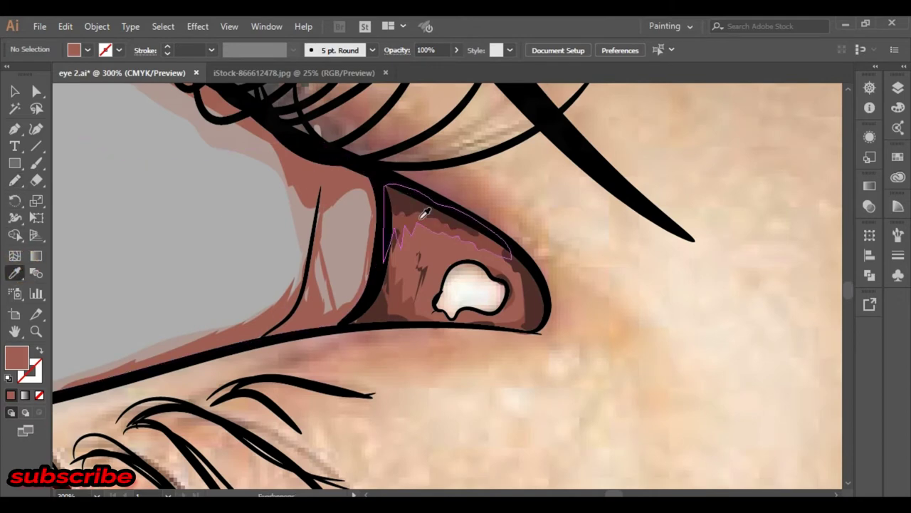
left_click(423, 209)
left_click(16, 181)
left_click_drag(317, 152, 374, 175)
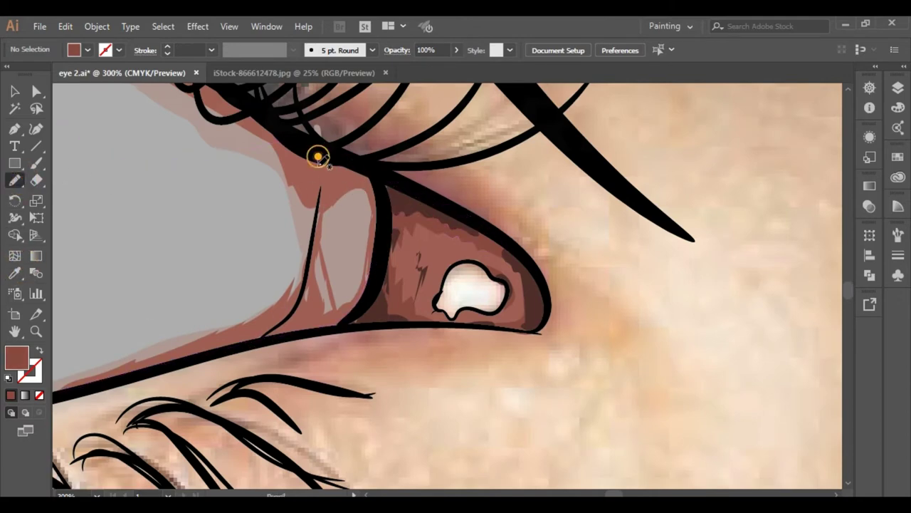
mouse_move(314, 260)
left_mouse_down()
mouse_move(299, 299)
mouse_move(331, 244)
left_mouse_up()
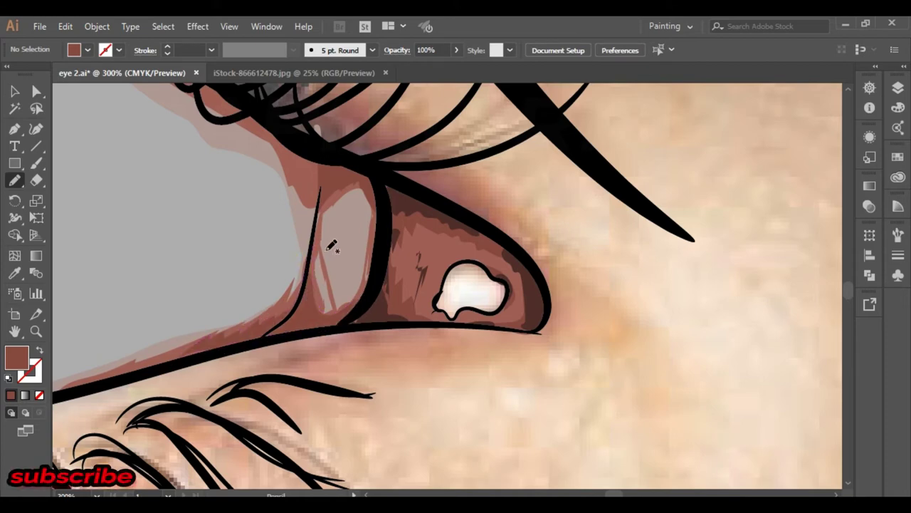
left_click_drag(257, 120, 301, 153)
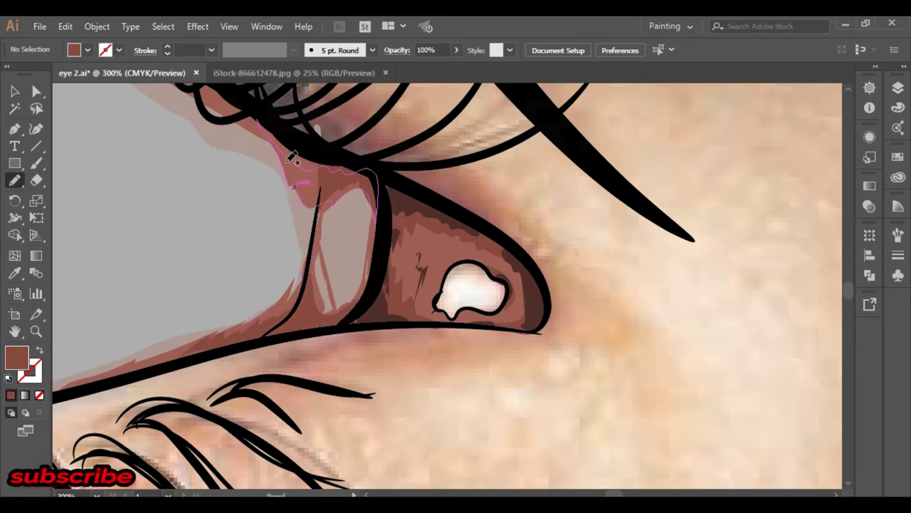
scroll(291, 158, "up", 5)
left_click_drag(219, 239, 282, 289)
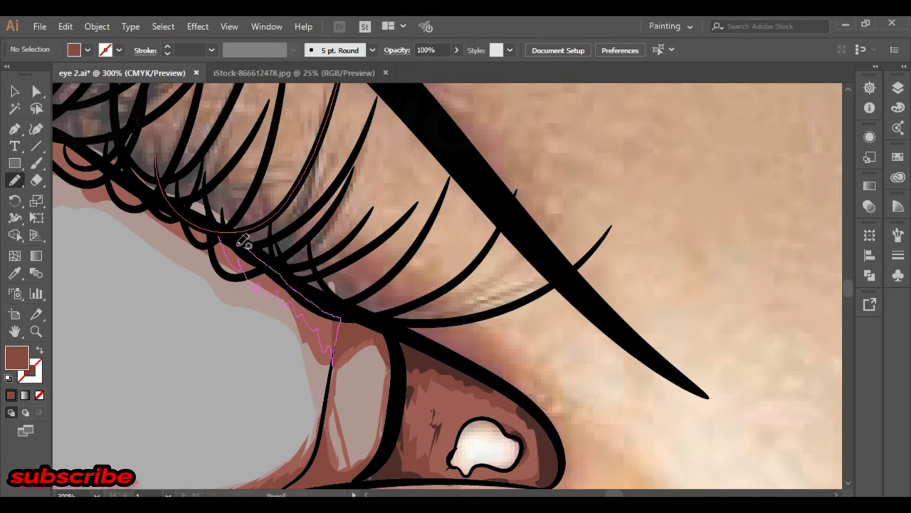
mouse_move(347, 317)
left_mouse_down()
mouse_move(240, 240)
mouse_move(397, 342)
left_mouse_up()
Add dark shadow strips along the upper lash line.
mouse_move(153, 229)
left_mouse_down()
mouse_move(184, 320)
mouse_move(154, 228)
left_mouse_up()
mouse_move(282, 282)
left_mouse_down()
mouse_move(388, 360)
mouse_move(295, 285)
left_mouse_up()
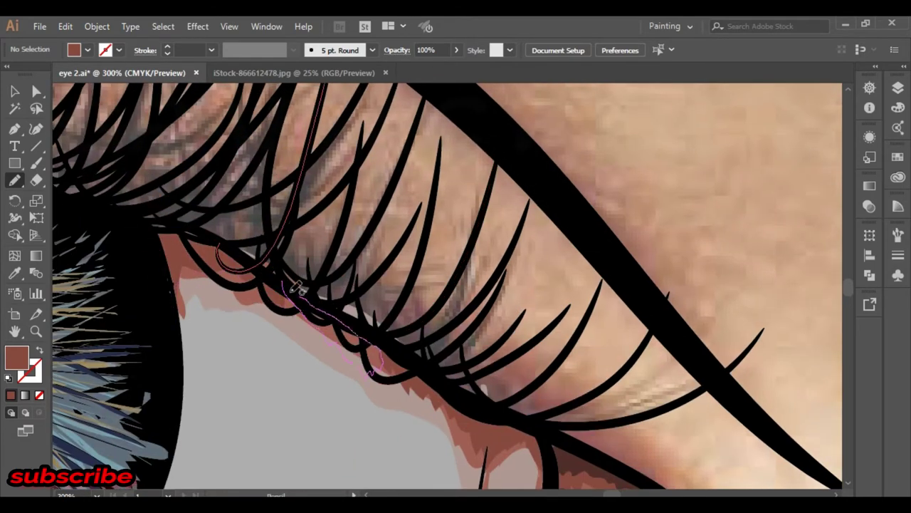
scroll(549, 392, "down", 5)
scroll(488, 295, "right", 5)
left_click_drag(488, 295, 205, 340)
Sample the corner highlight's white and redraw the highlight shape with an extra white patch.
left_click(15, 273)
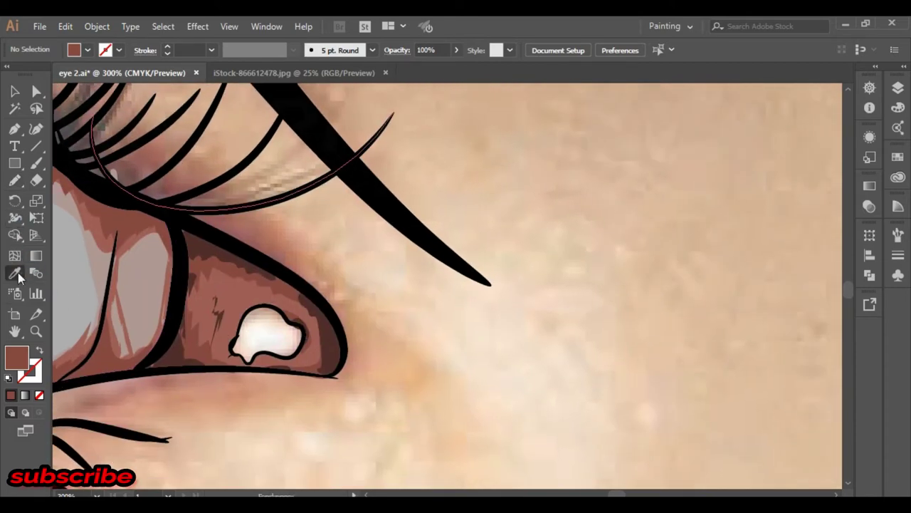
left_click(262, 328)
left_click(14, 180)
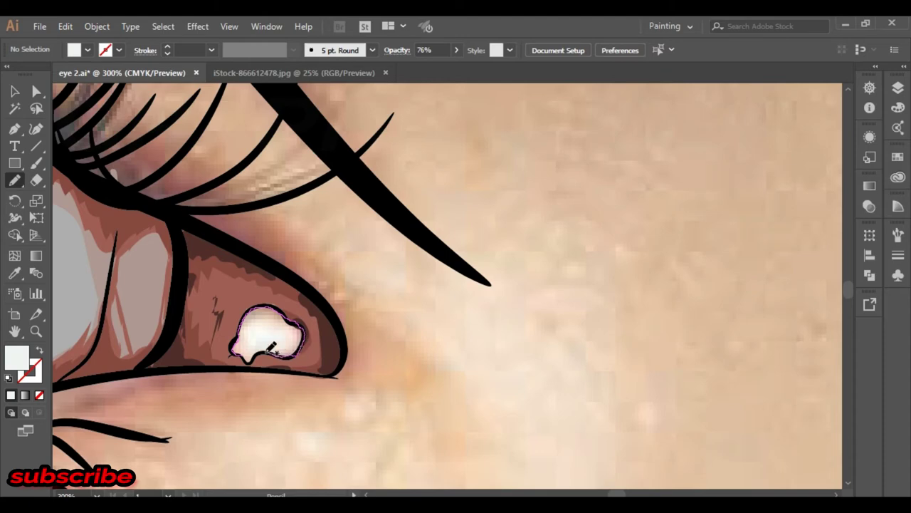
left_click_drag(249, 360, 243, 356)
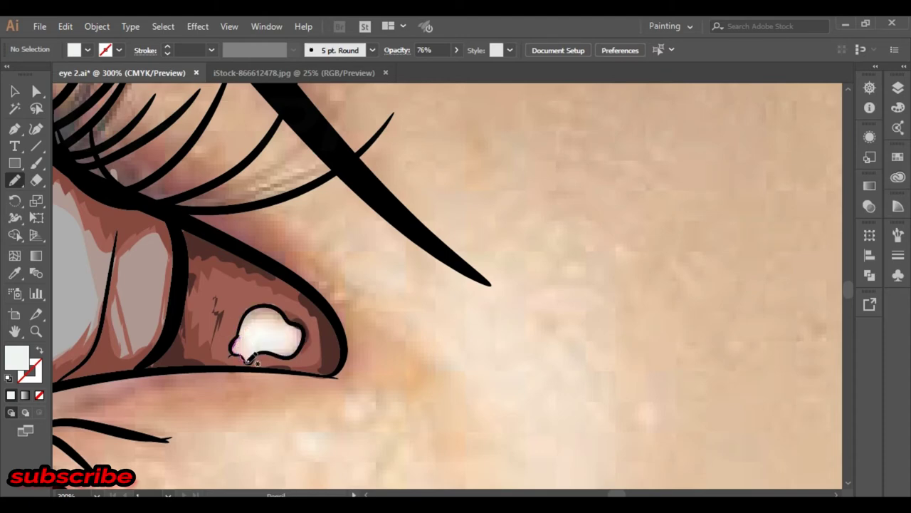
left_click_drag(268, 331, 286, 354)
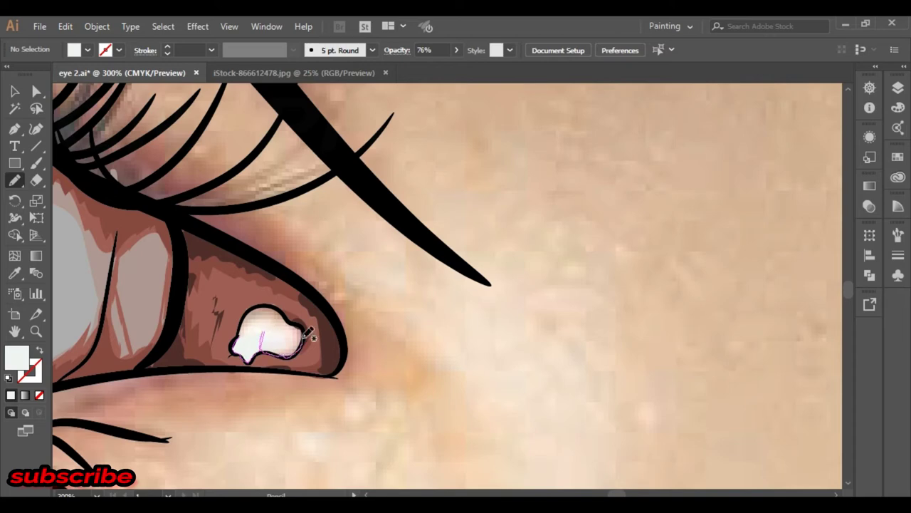
left_click_drag(250, 340, 251, 343)
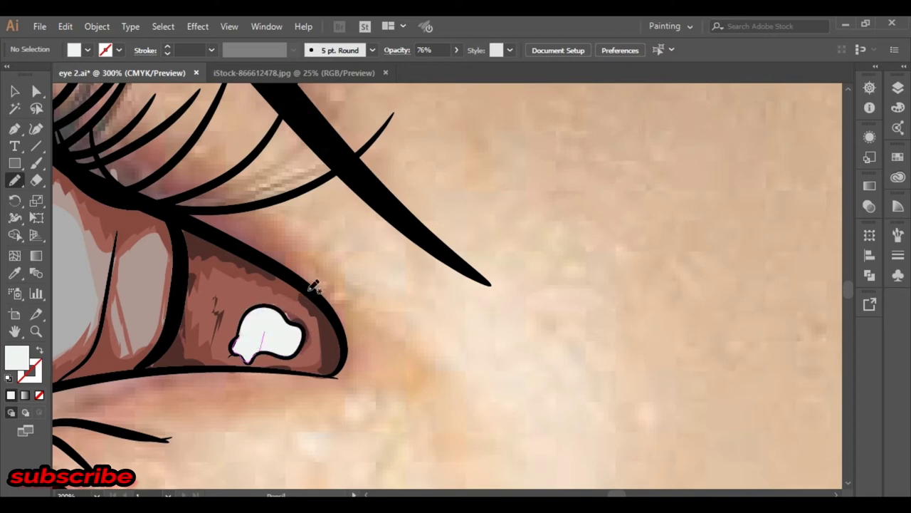
Sample the surrounding brown and cover the light gaps along the highlight's right, top-left and top edges.
scroll(287, 323, "up", 5)
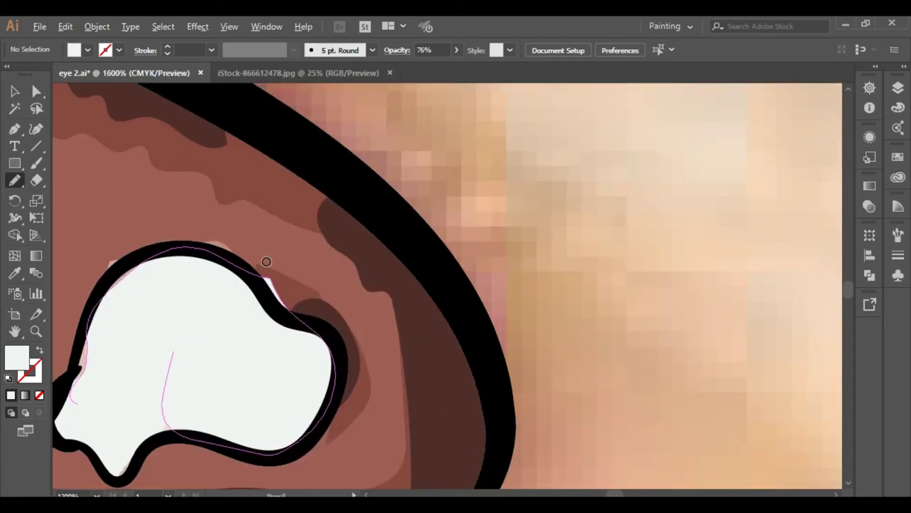
mouse_move(264, 260)
left_mouse_down()
mouse_move(413, 264)
mouse_move(429, 141)
left_mouse_up()
left_click(15, 274)
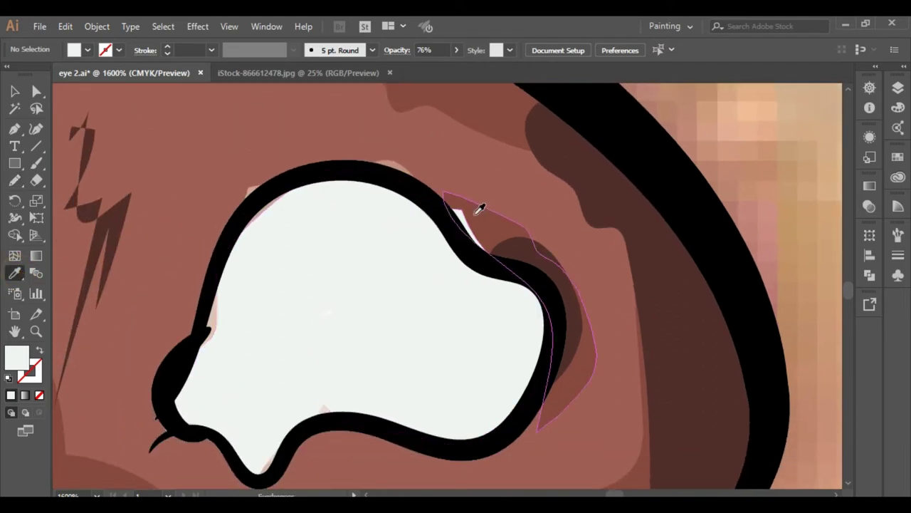
left_click(116, 214)
key("n")
mouse_move(450, 198)
left_mouse_down()
mouse_move(471, 249)
mouse_move(464, 200)
left_mouse_up()
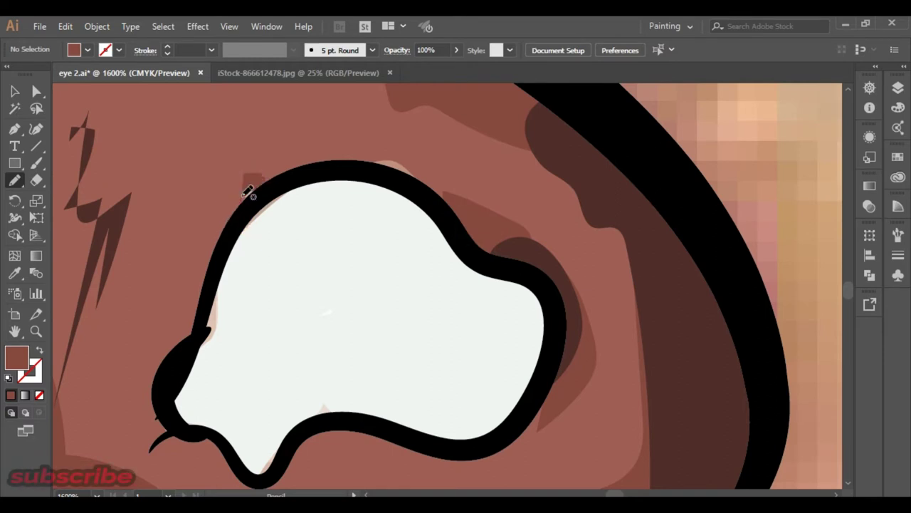
left_click_drag(242, 212, 246, 171)
left_click_drag(363, 163, 363, 162)
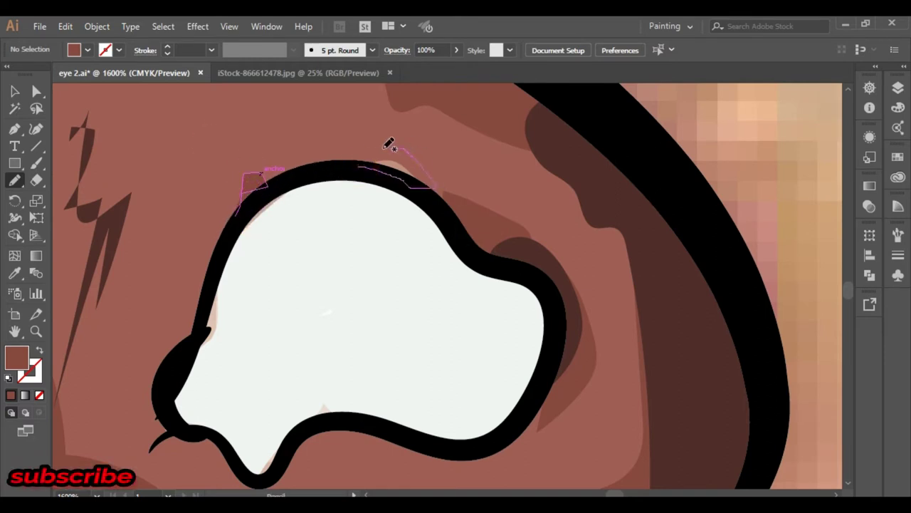
scroll(313, 200, "down", 5)
Sample the pink-brown skin shade and draw a shadow along the upper eyelid toward the iris.
scroll(314, 201, "down", 4)
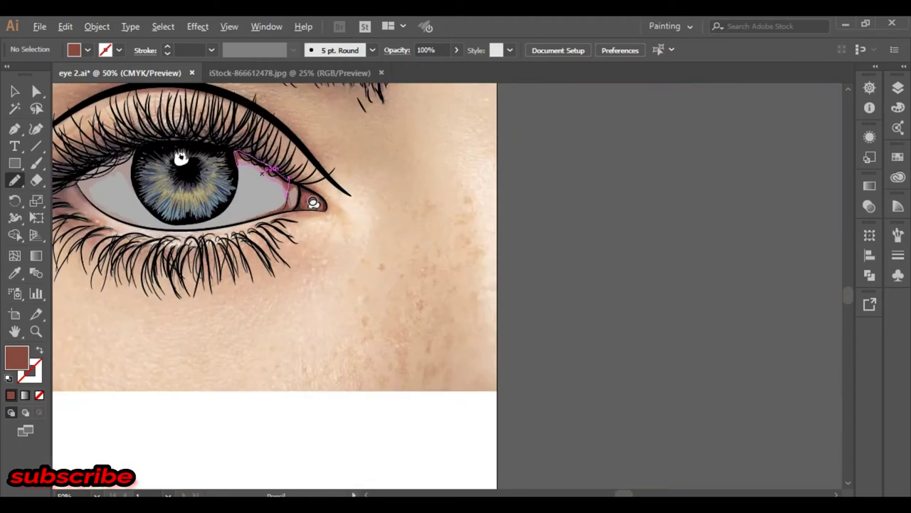
scroll(314, 214, "down", 2)
scroll(313, 262, "up", 1)
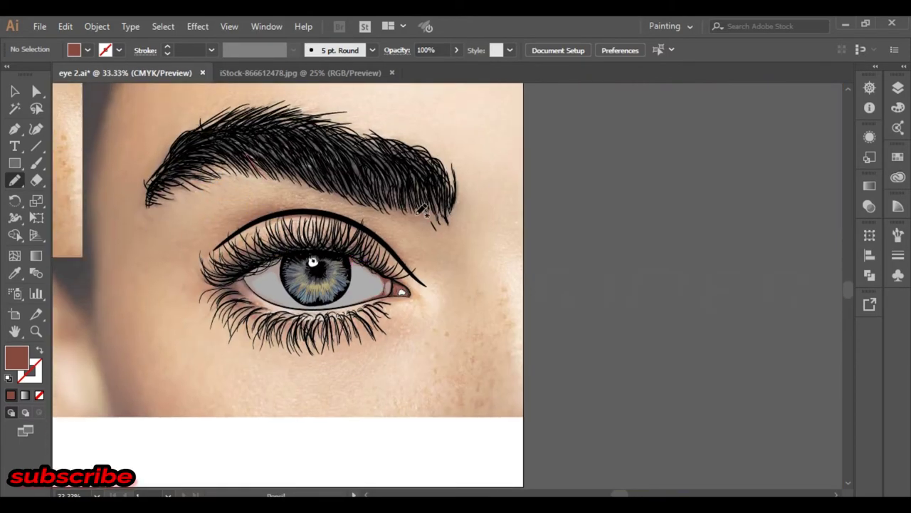
scroll(247, 284, "up", 1)
scroll(248, 284, "up", 1)
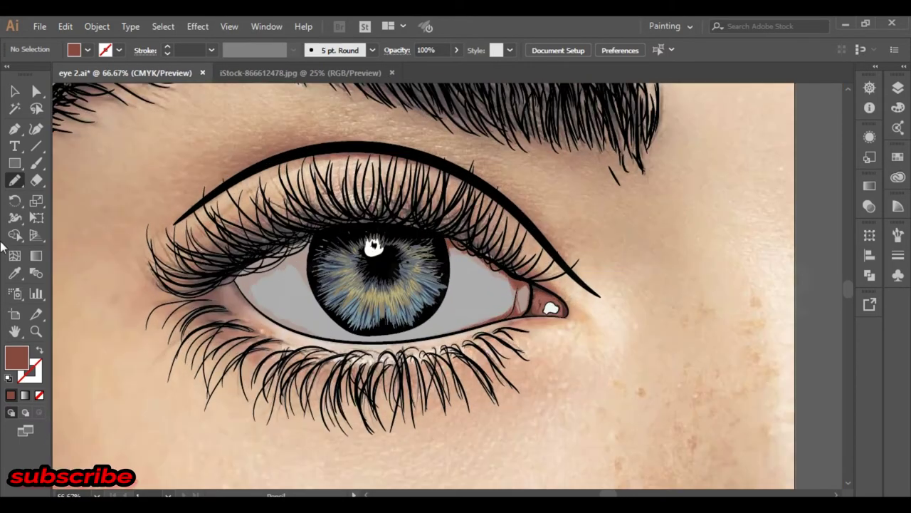
key("i")
left_click(545, 303)
scroll(295, 279, "up", 3)
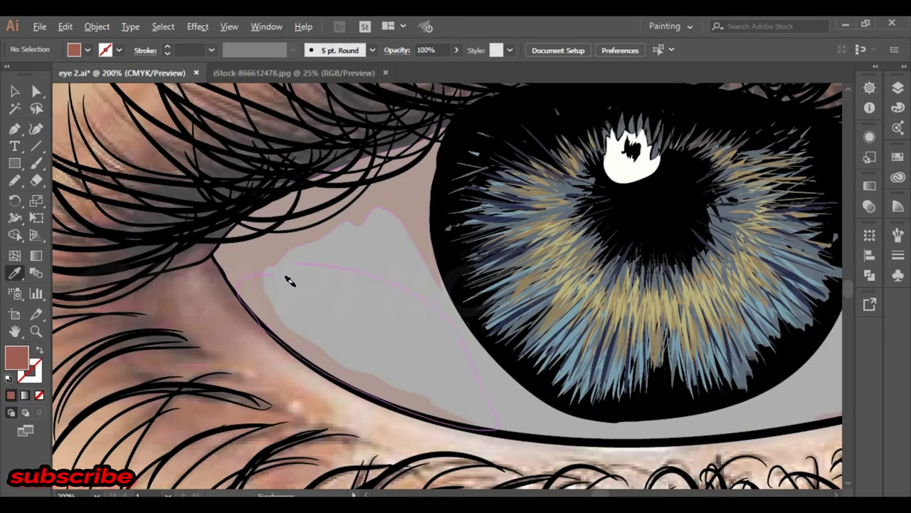
key("n")
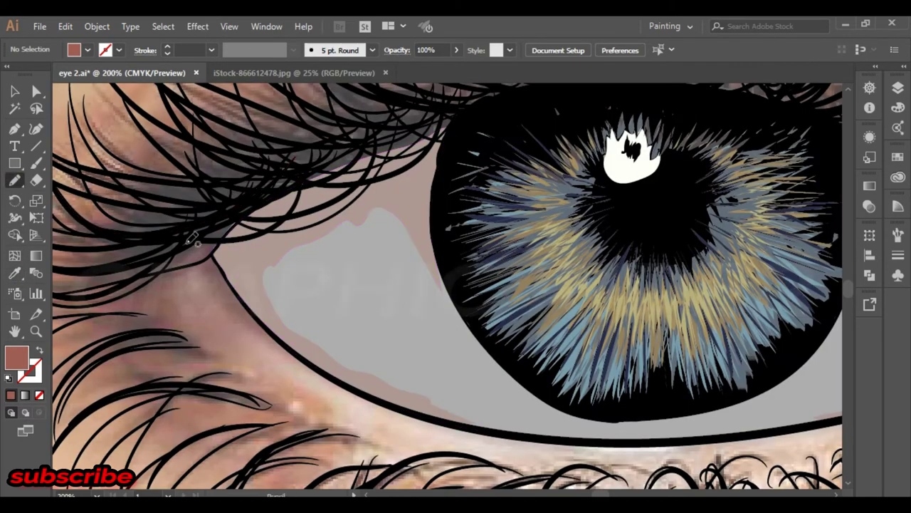
left_click_drag(250, 307, 240, 300)
mouse_move(221, 261)
left_mouse_down()
mouse_move(245, 217)
mouse_move(377, 137)
mouse_move(446, 114)
mouse_move(438, 191)
mouse_move(314, 211)
mouse_move(262, 313)
mouse_move(255, 311)
mouse_move(317, 358)
mouse_move(279, 329)
left_mouse_up()
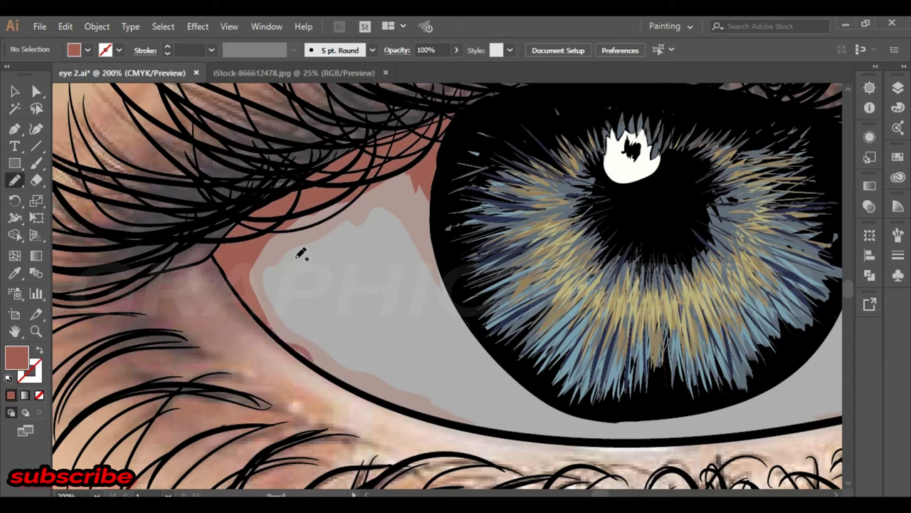
Sample the dark brown from the iris edge and open the Smooth Tool Options.
scroll(447, 285, "right", 5)
scroll(447, 285, "right", 5)
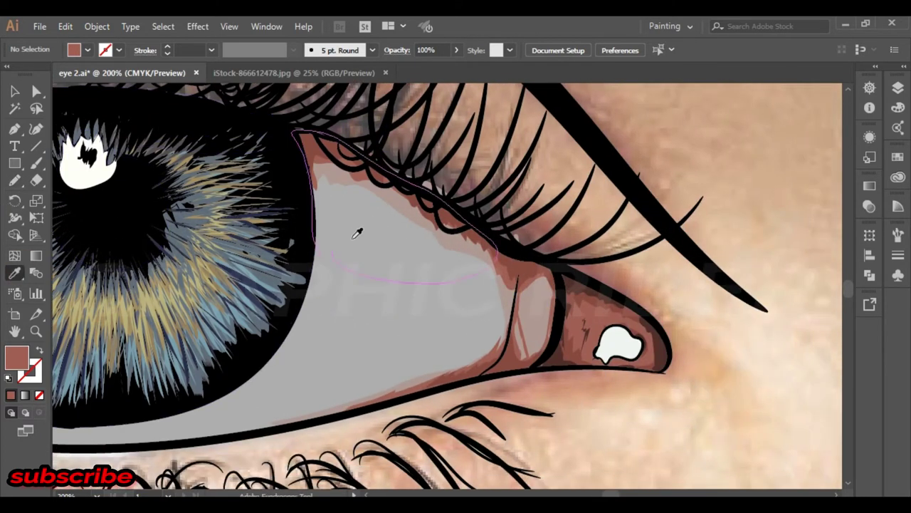
left_click_drag(564, 289, 577, 281)
left_click(252, 280, "ctrl")
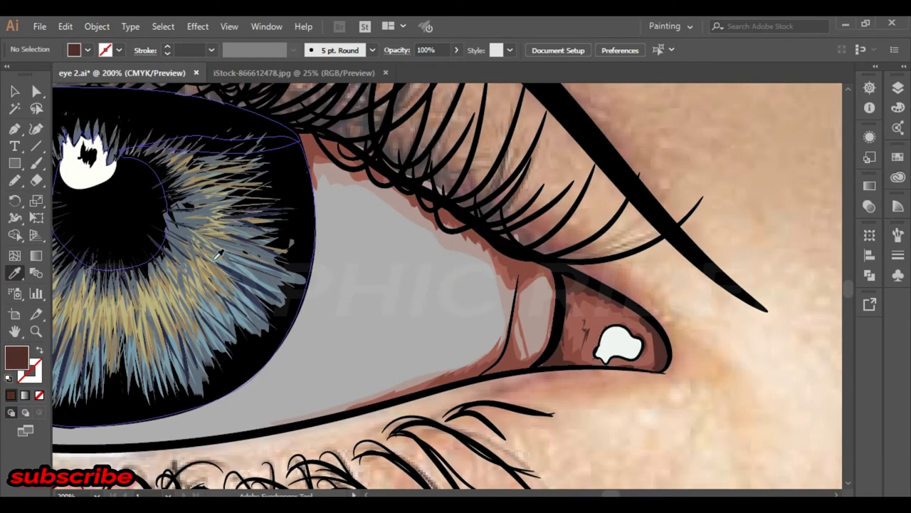
scroll(173, 282, "left", 8)
scroll(173, 281, "left", 2)
key("n")
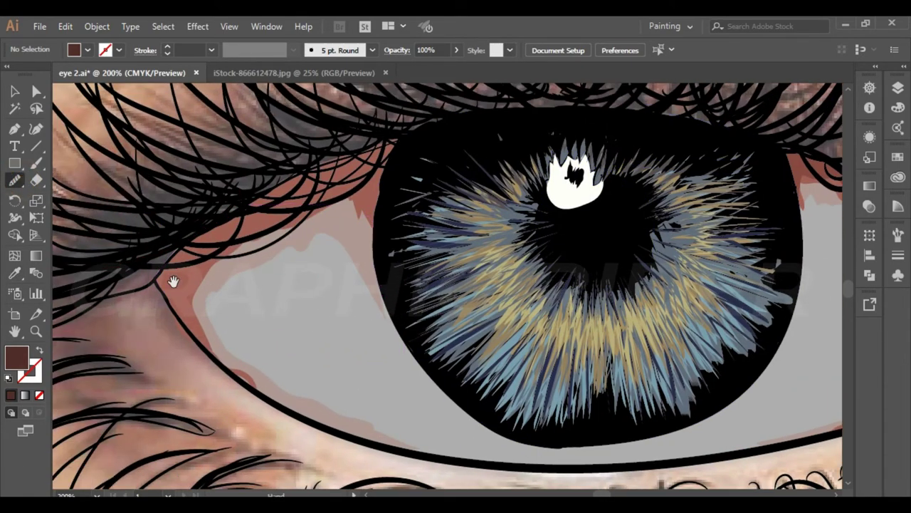
double_click(15, 180)
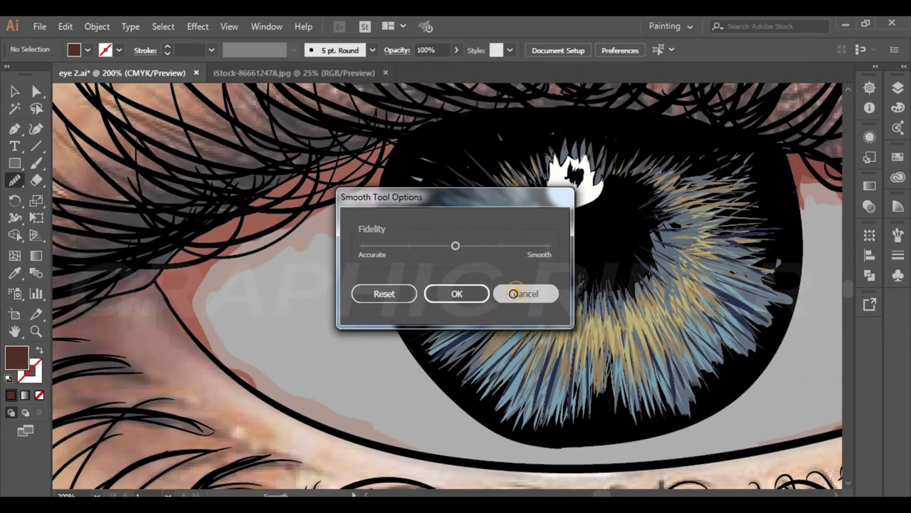
Cancel the smoothing settings and draw a shadow along the upper eyelid line with the Pencil.
left_click(519, 293)
left_click_drag(14, 180, 61, 195)
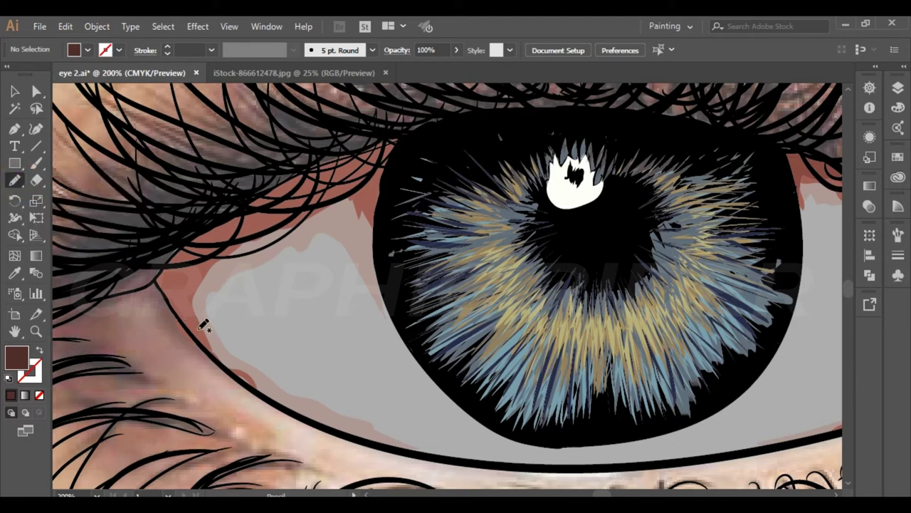
mouse_move(201, 326)
left_mouse_down()
mouse_move(339, 154)
mouse_move(384, 150)
left_mouse_up()
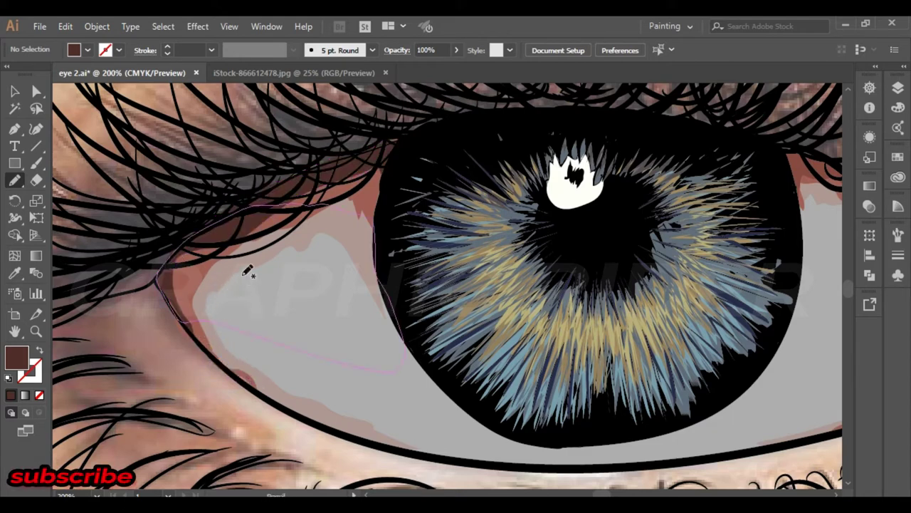
Save the document, then hide and re-show Layer 1's reference photo in Layers.
key("ctrl")
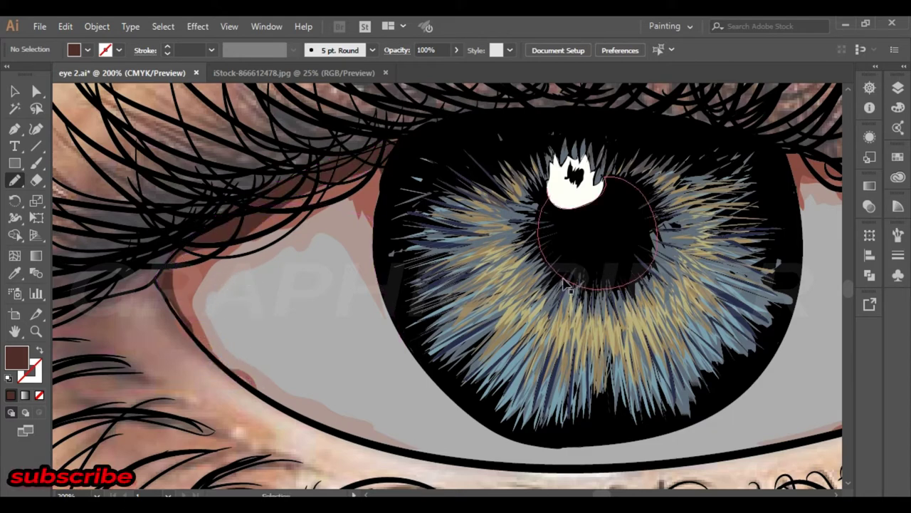
key("ctrl+s")
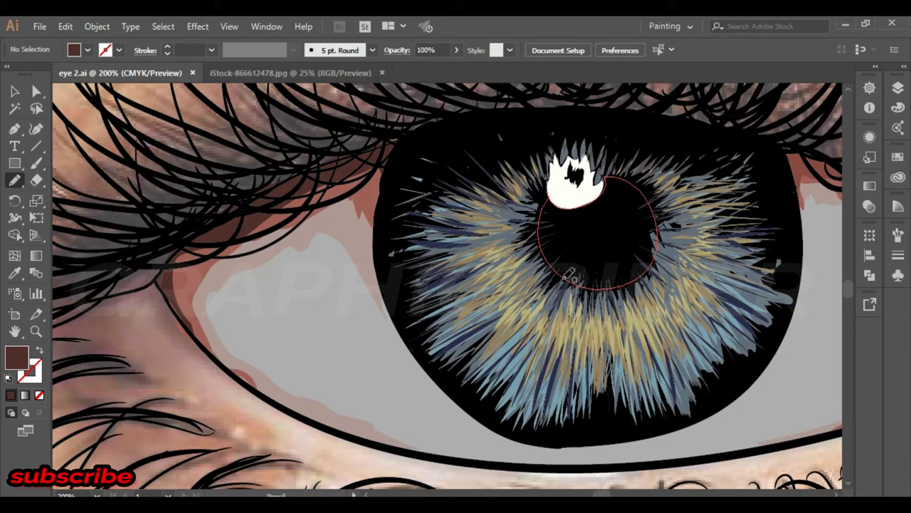
scroll(617, 297, "down", 3)
scroll(502, 211, "down", 2)
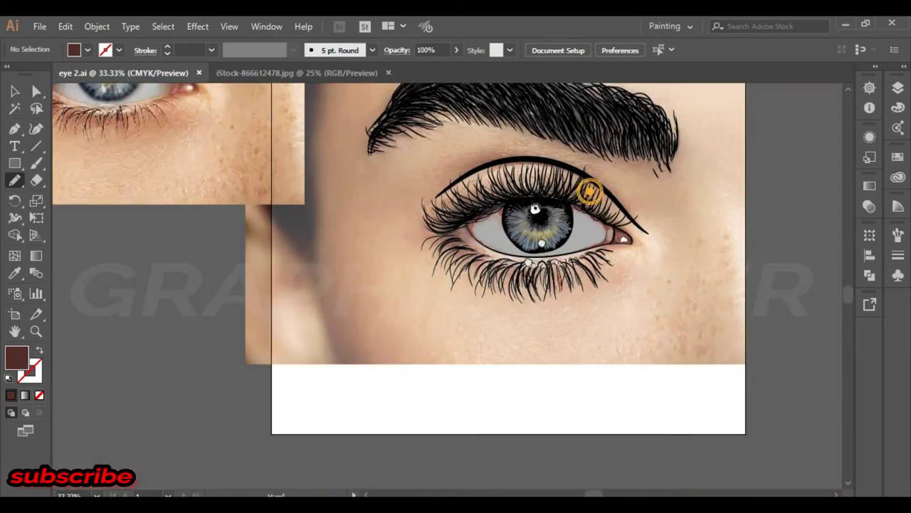
left_click(898, 87)
left_click(723, 163)
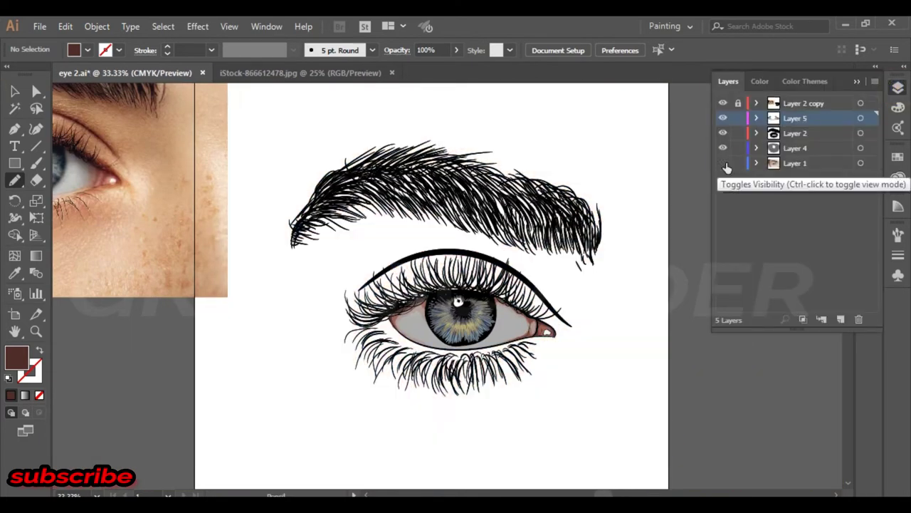
left_click(724, 164)
Sample the eye-white grey and set a lighter grey as the fill colour.
left_click(858, 82)
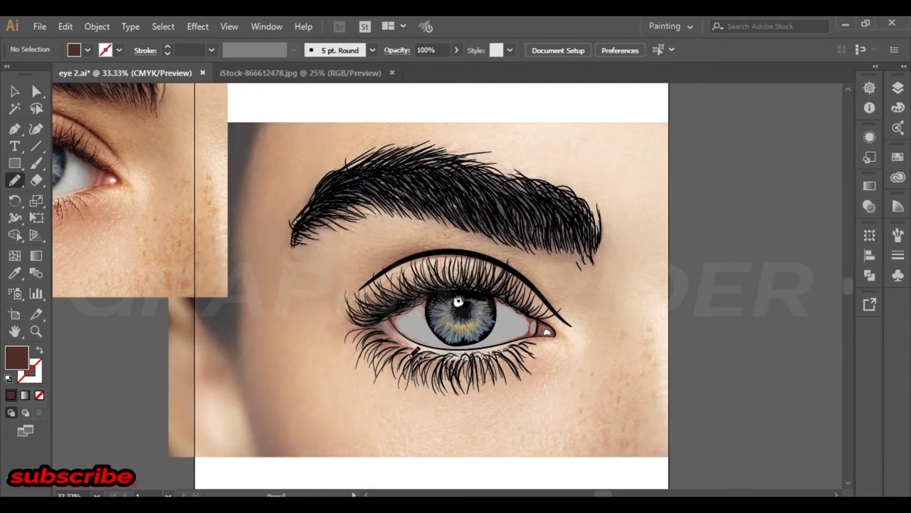
scroll(472, 346, "up", 1)
scroll(472, 346, "up", 3)
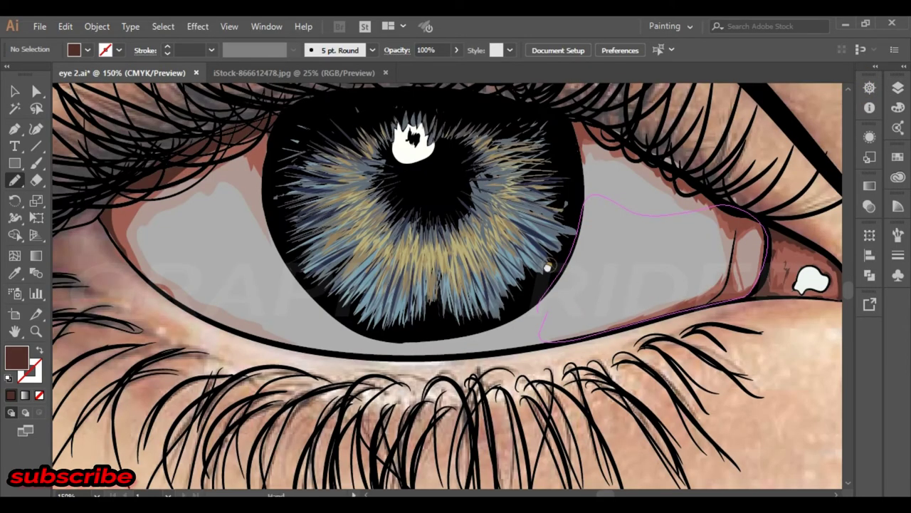
scroll(548, 267, "up", 2)
left_click(15, 272)
left_click(183, 295)
double_click(16, 356)
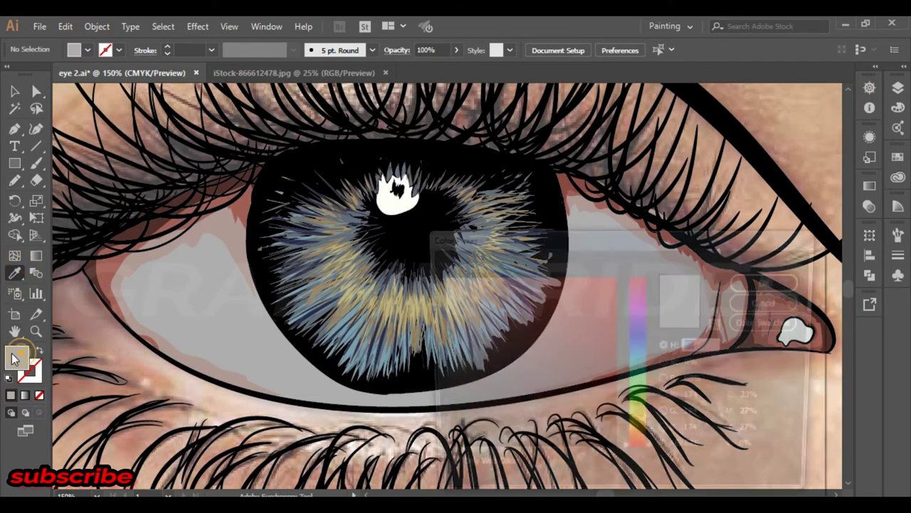
left_click(438, 297)
left_click(772, 281)
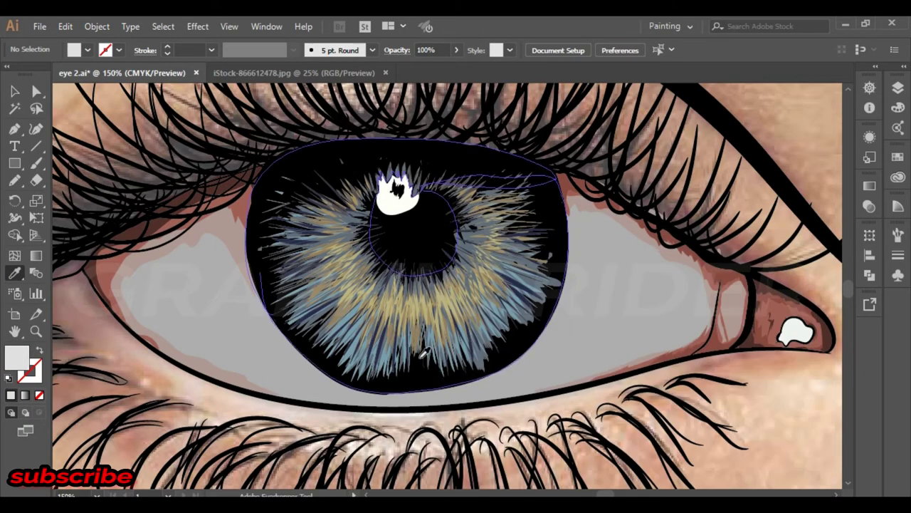
Pencil-draw light grey highlights on the left eye white beside the iris.
key("n")
scroll(208, 299, "up", 1)
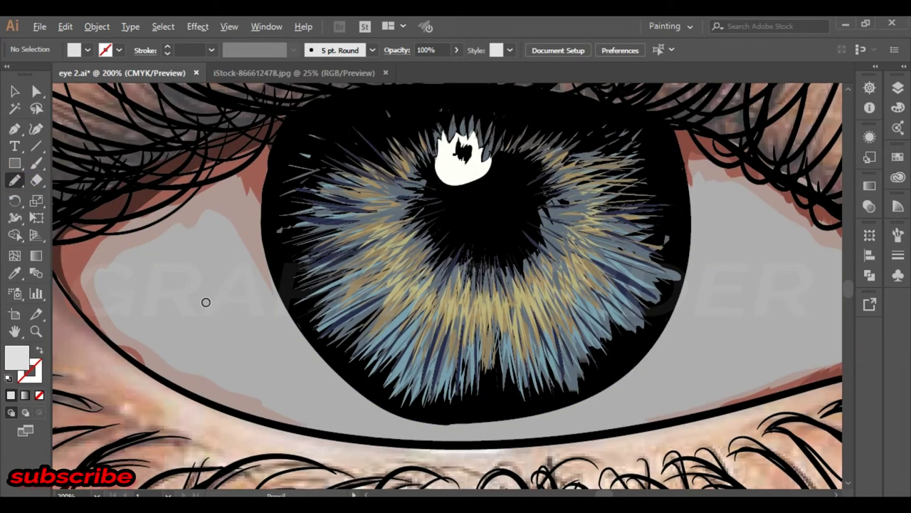
scroll(206, 302, "up", 1)
scroll(206, 302, "down", 1)
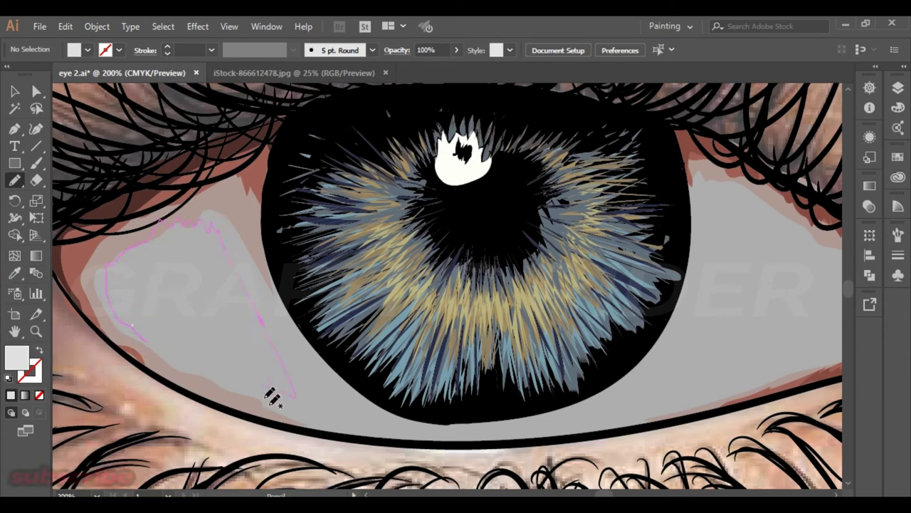
left_click_drag(217, 222, 141, 295)
mouse_move(215, 271)
left_mouse_down()
mouse_move(229, 186)
mouse_move(242, 264)
left_mouse_up()
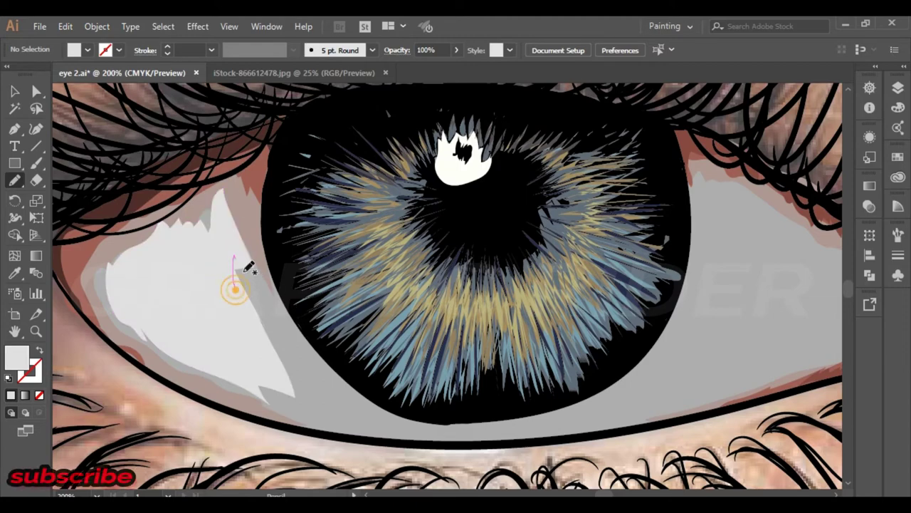
mouse_move(152, 254)
left_mouse_down()
mouse_move(206, 213)
mouse_move(239, 171)
left_mouse_up()
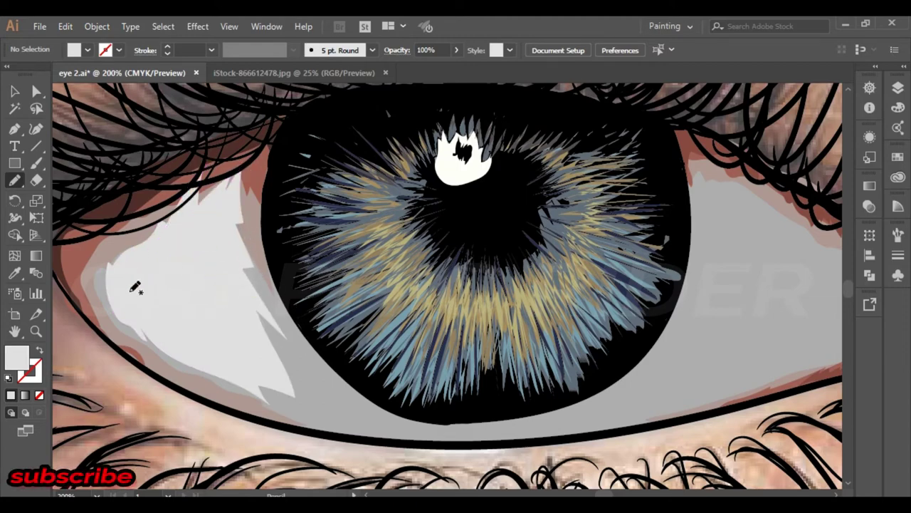
left_click_drag(133, 281, 122, 305)
Draw light grey highlights along the lower eye white, lower lid and iris edge.
left_click_drag(480, 281, 324, 192)
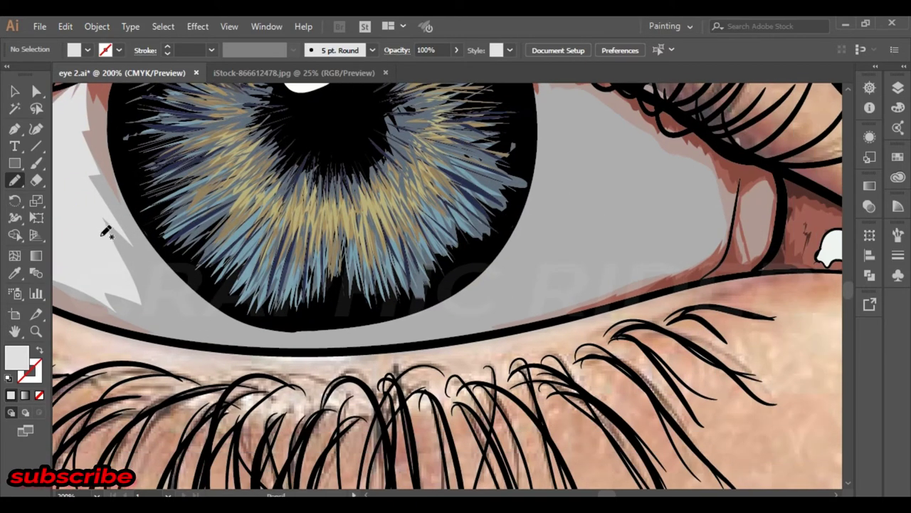
left_click_drag(106, 235, 206, 317)
left_click_drag(152, 312, 114, 246)
left_click_drag(192, 314, 363, 335)
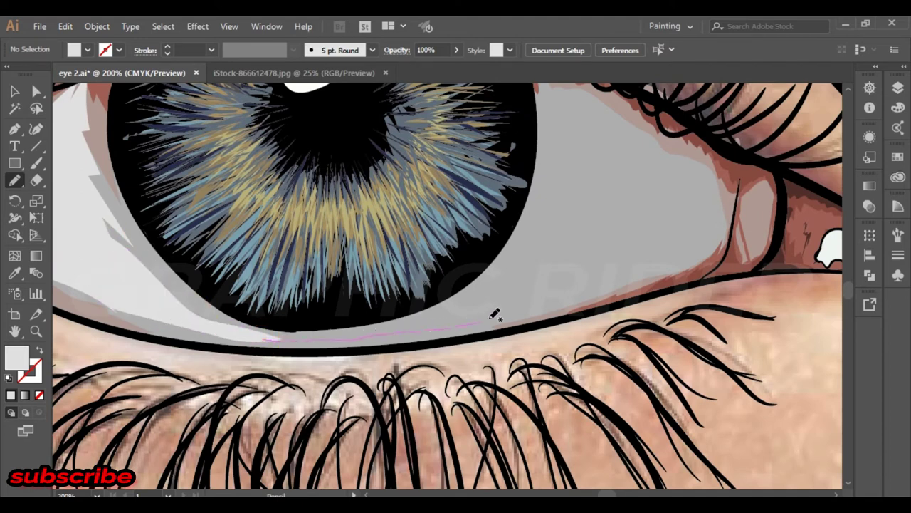
left_click_drag(651, 260, 685, 187)
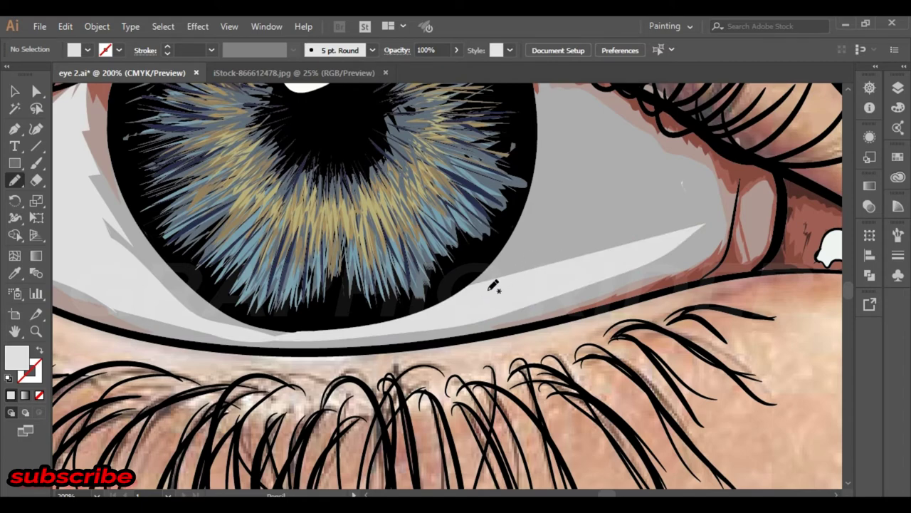
left_click_drag(462, 293, 532, 130)
left_click_drag(629, 157, 530, 258)
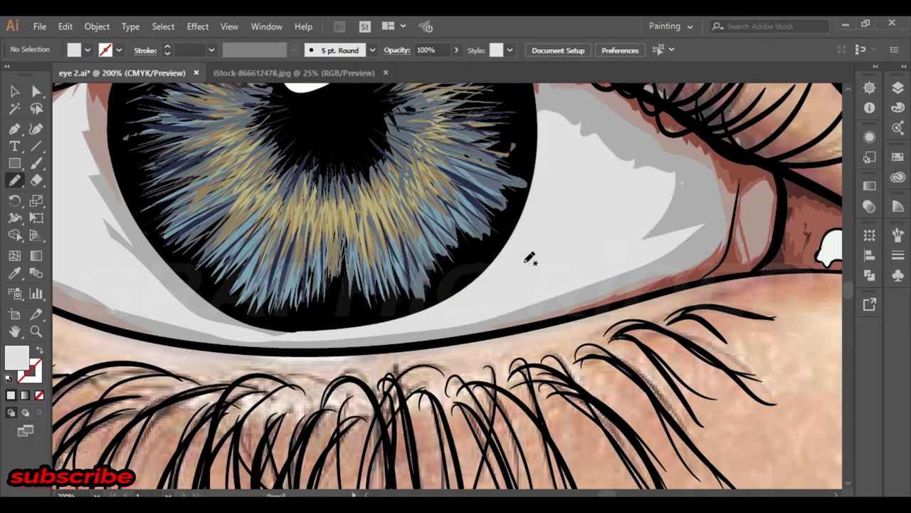
Add a light grey highlight and small reflection in the inner eye corner.
left_click_drag(589, 158, 529, 275)
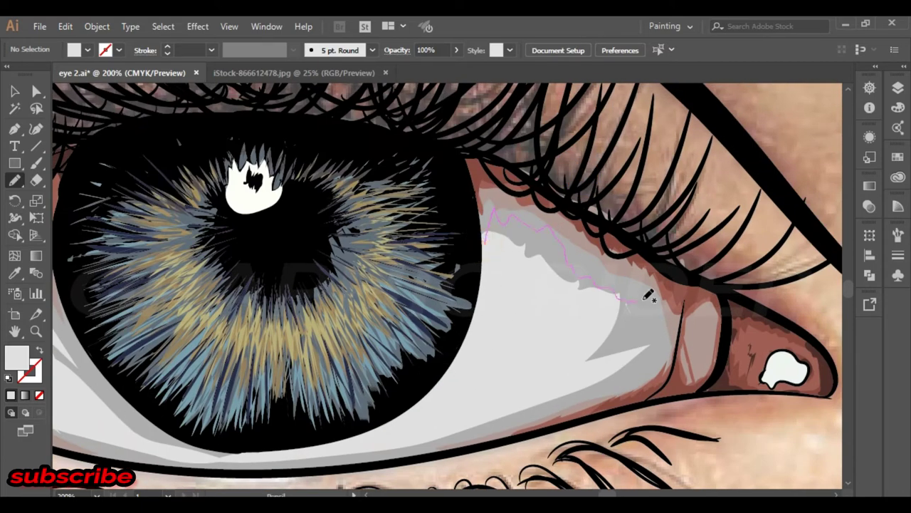
left_click_drag(700, 345, 695, 376)
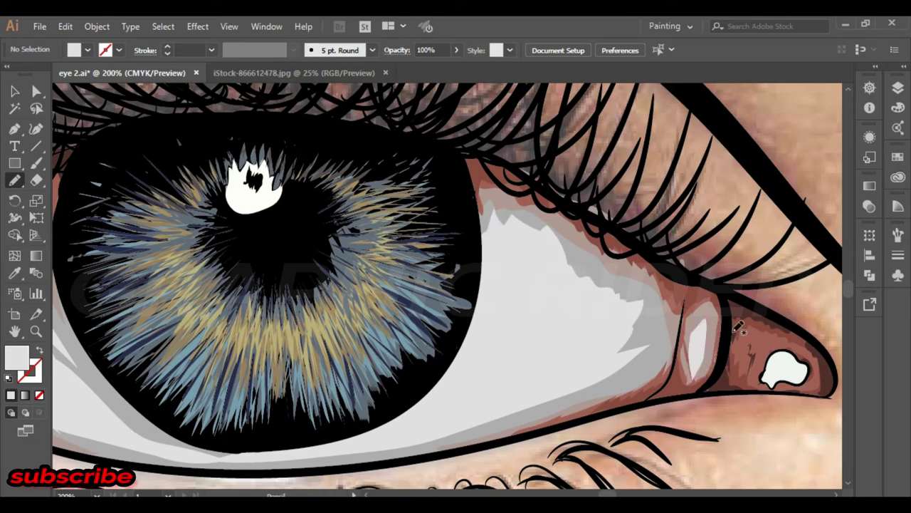
left_click_drag(778, 367, 806, 368)
left_click_drag(335, 243, 498, 210)
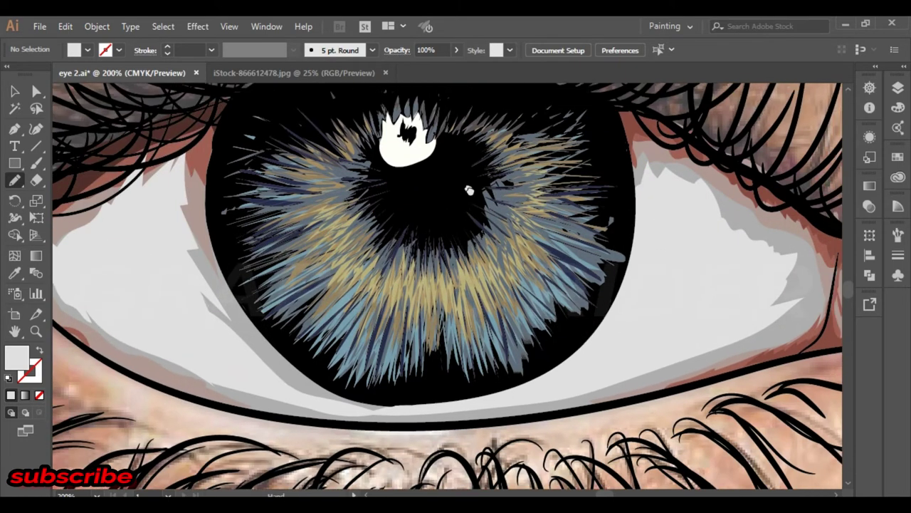
double_click(17, 356)
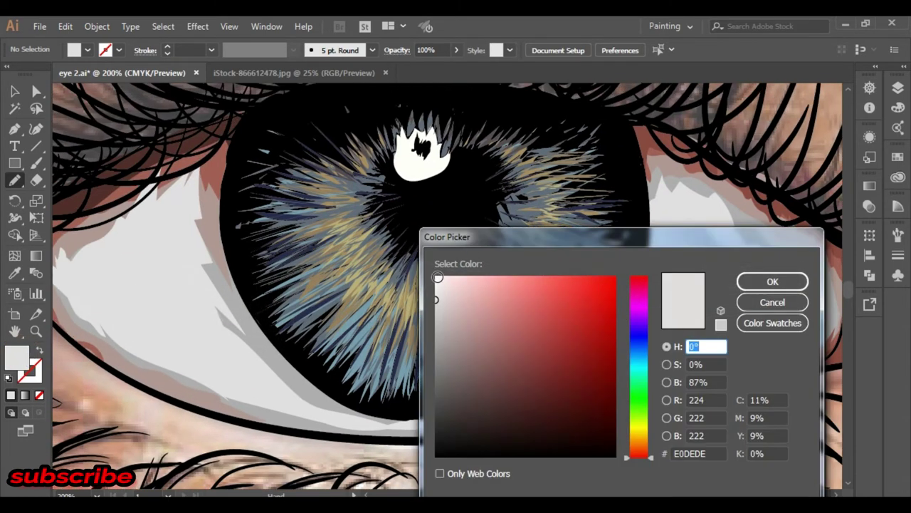
Switch the fill to white and draw white highlights left of and below the iris.
left_click(437, 277)
left_click(773, 281)
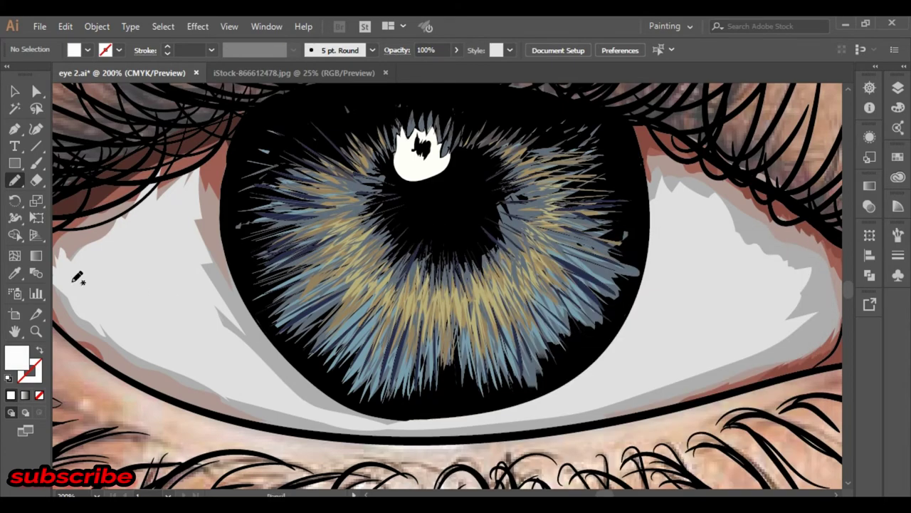
left_click_drag(77, 278, 78, 274)
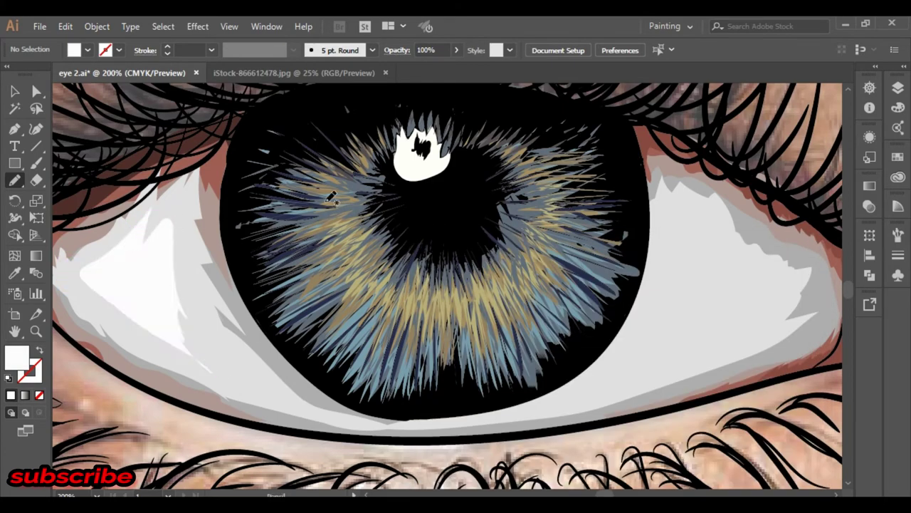
left_click_drag(660, 196, 660, 199)
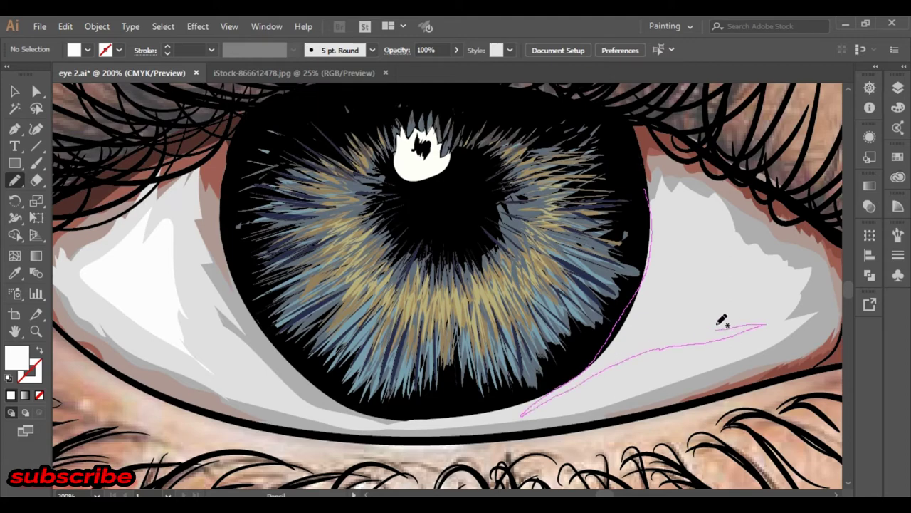
left_click_drag(169, 321, 194, 218)
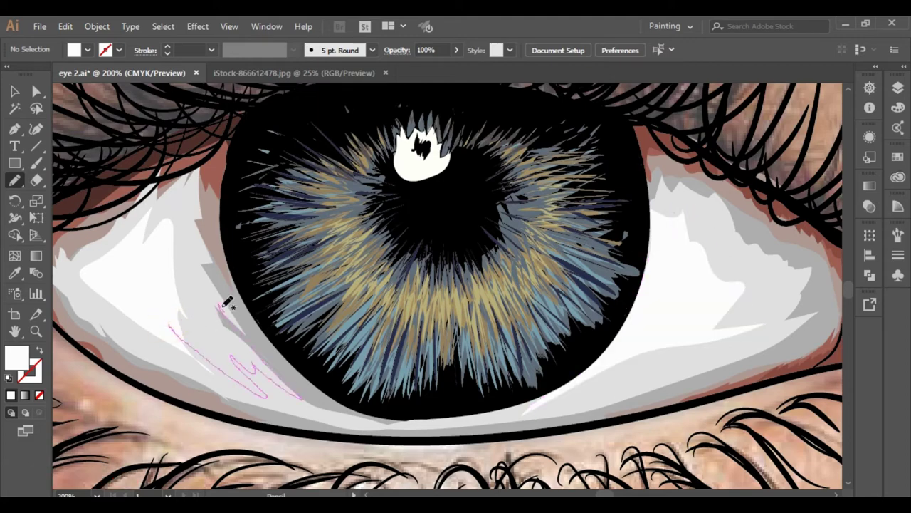
scroll(408, 302, "down", 2)
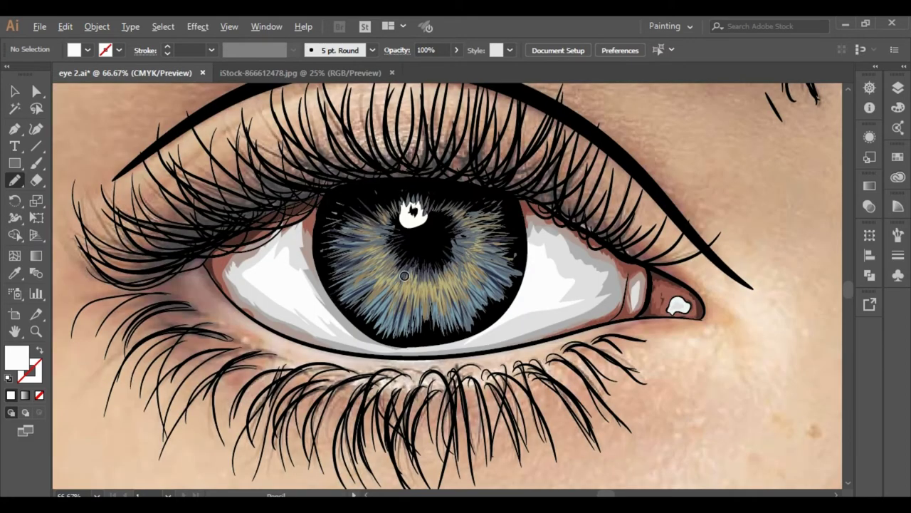
scroll(413, 270, "down", 1)
scroll(417, 223, "up", 1)
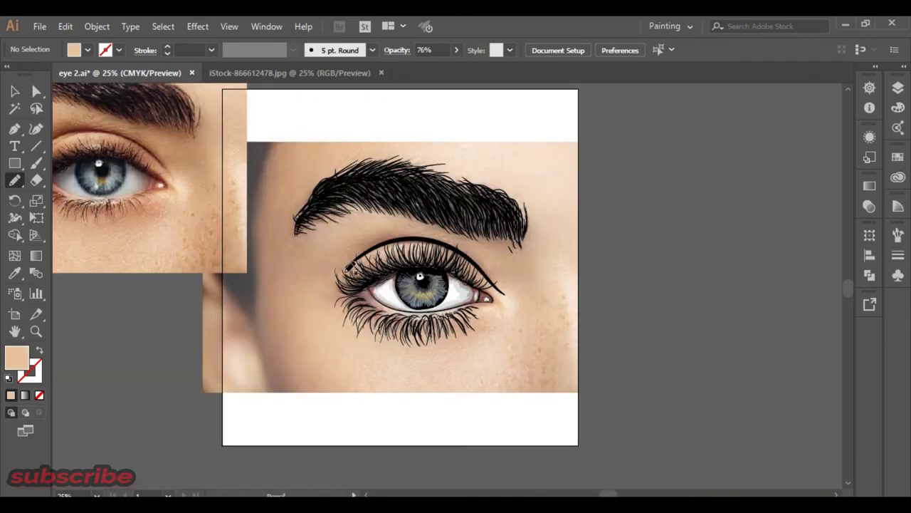
Draw one large closed beige shape at 76% opacity around the whole face.
mouse_move(302, 358)
left_mouse_down()
mouse_move(425, 234)
mouse_move(251, 320)
left_mouse_up()
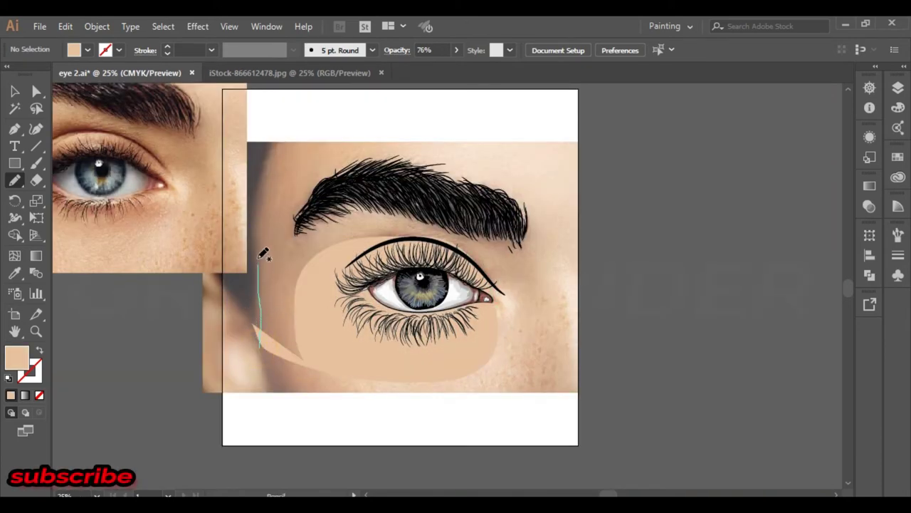
mouse_move(260, 258)
left_mouse_down()
mouse_move(264, 171)
mouse_move(500, 130)
mouse_move(590, 192)
mouse_move(590, 364)
mouse_move(460, 389)
mouse_move(320, 392)
mouse_move(260, 362)
mouse_move(258, 214)
left_mouse_up()
mouse_move(289, 139)
left_mouse_down()
mouse_move(220, 175)
mouse_move(207, 391)
mouse_move(288, 202)
mouse_move(286, 137)
left_mouse_up()
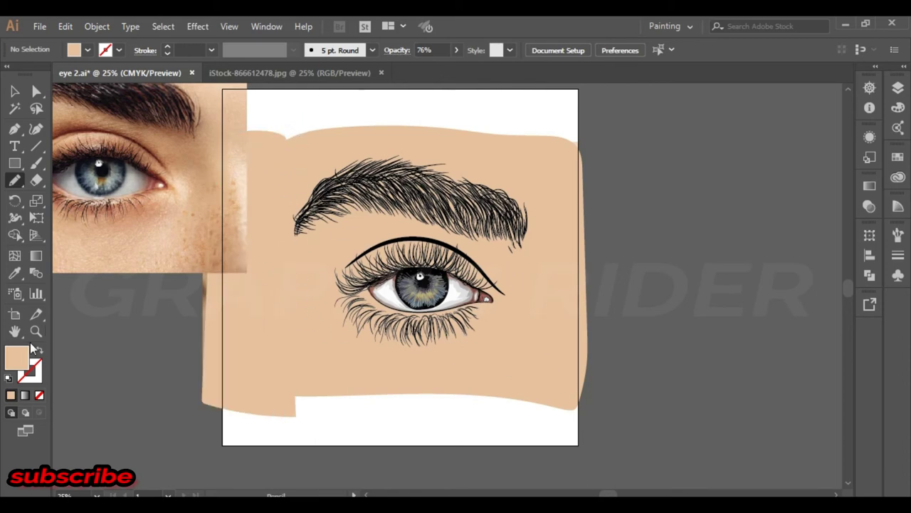
Sample a darker tan skin tone from the reference photo as the fill.
left_click(14, 272)
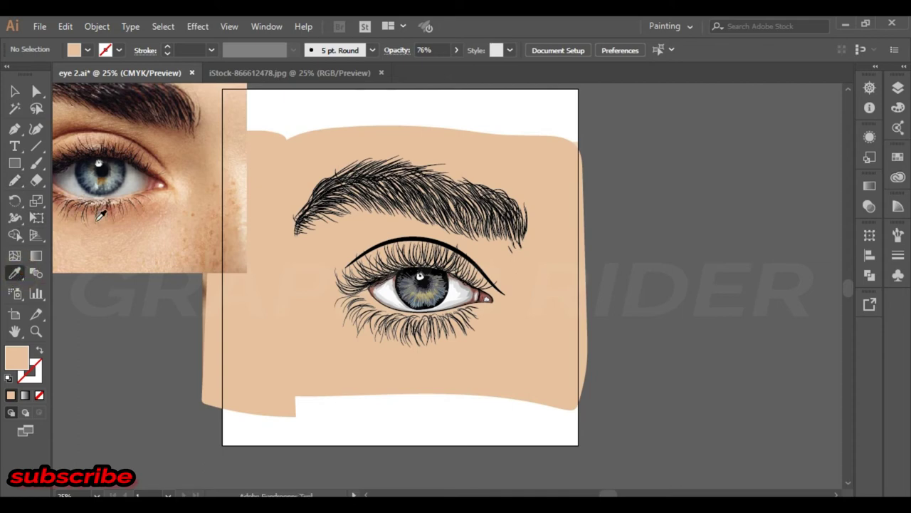
left_click(92, 208)
left_click(15, 181)
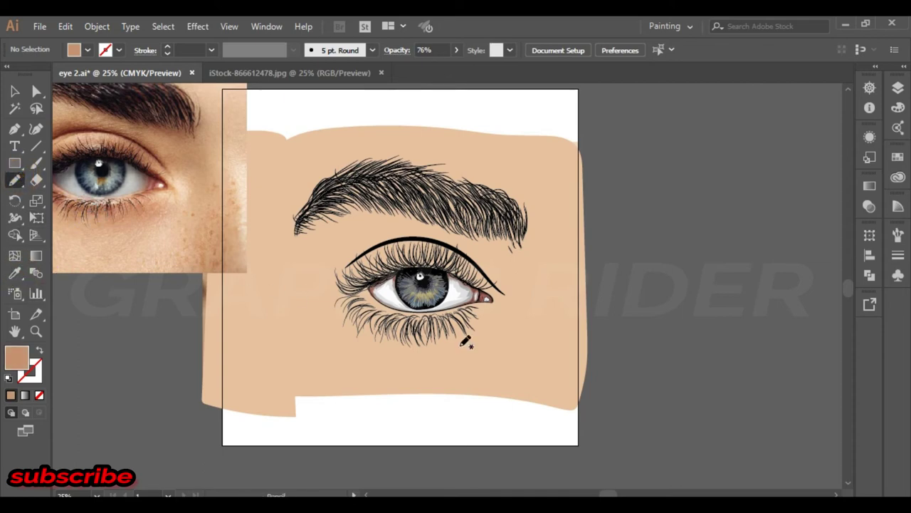
mouse_move(343, 296)
left_mouse_down()
mouse_move(434, 328)
mouse_move(374, 310)
left_mouse_up()
scroll(510, 335, "up", 3)
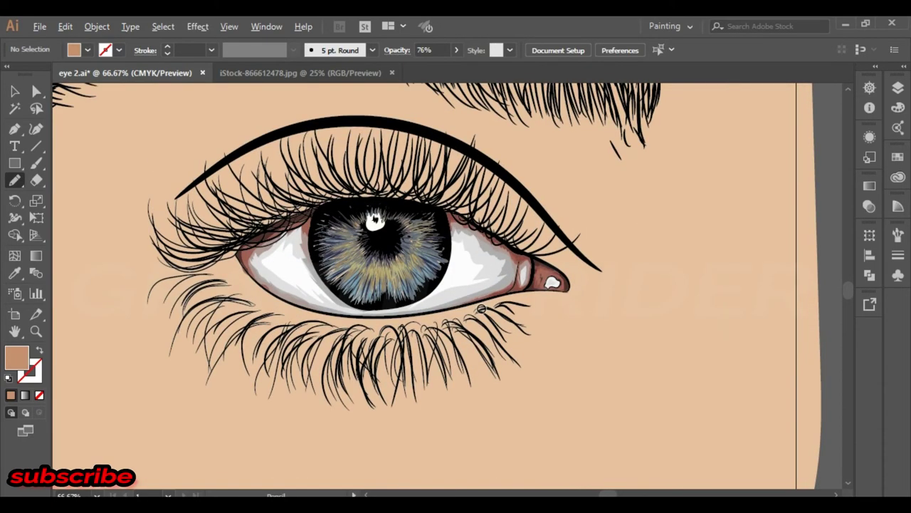
left_click_drag(263, 235, 278, 209)
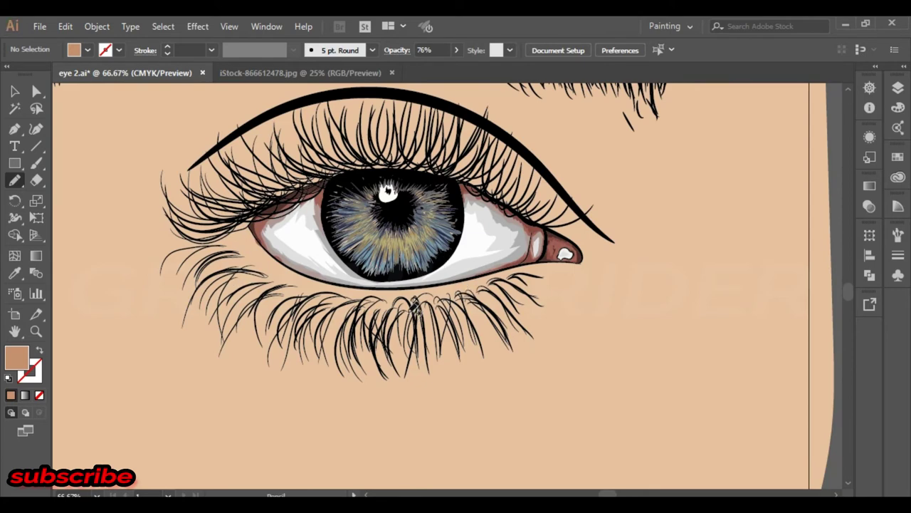
Draw tan shadow shapes under the lower lid and lower lash line.
left_click_drag(415, 305, 514, 272)
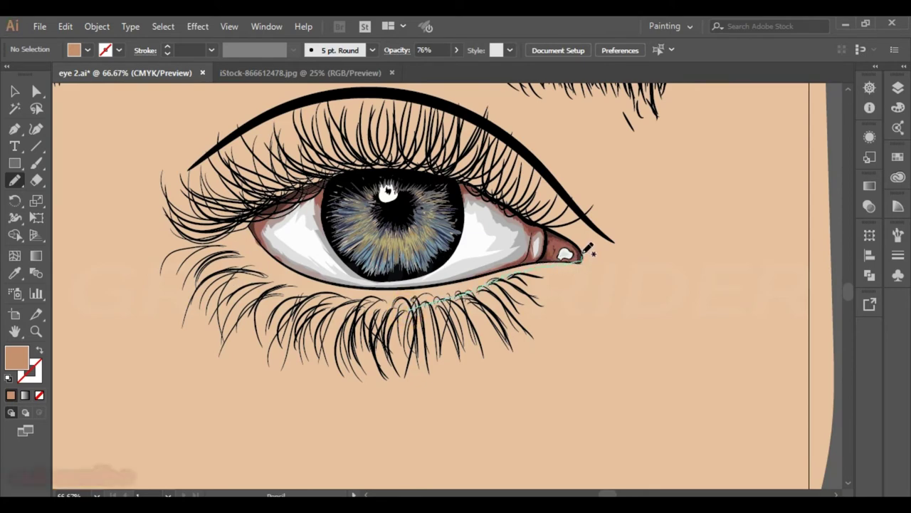
left_click_drag(585, 251, 435, 309)
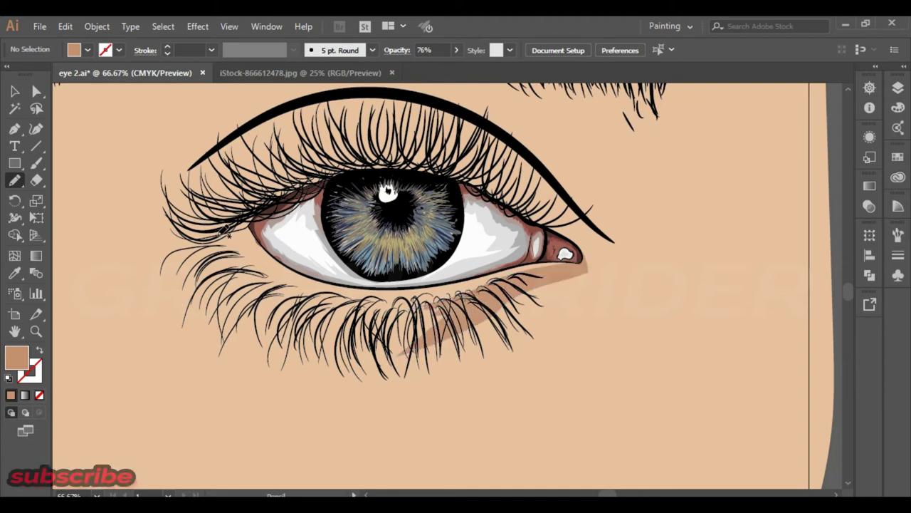
mouse_move(227, 232)
left_mouse_down()
mouse_move(391, 302)
mouse_move(183, 285)
left_mouse_up()
mouse_move(229, 219)
left_mouse_down()
mouse_move(231, 229)
mouse_move(198, 258)
left_mouse_up()
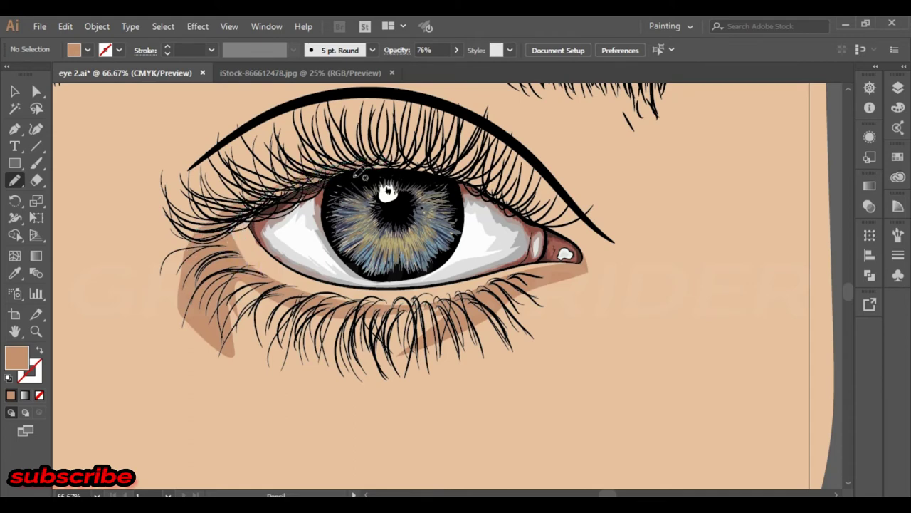
Add subtle tan shading along the lower lid, inner eye white and upper eyelid.
mouse_move(358, 168)
left_mouse_down()
mouse_move(419, 161)
mouse_move(534, 205)
mouse_move(410, 165)
left_mouse_up()
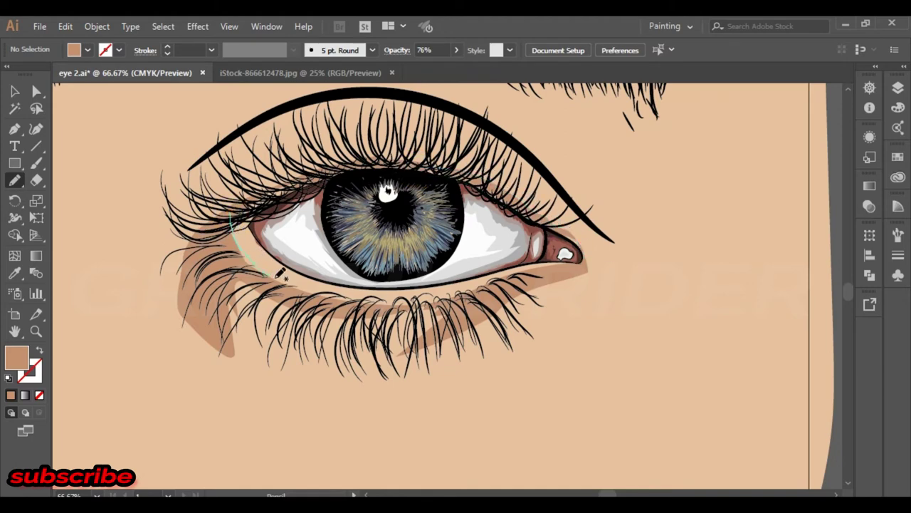
left_click_drag(249, 248, 319, 288)
left_click_drag(276, 225, 278, 228)
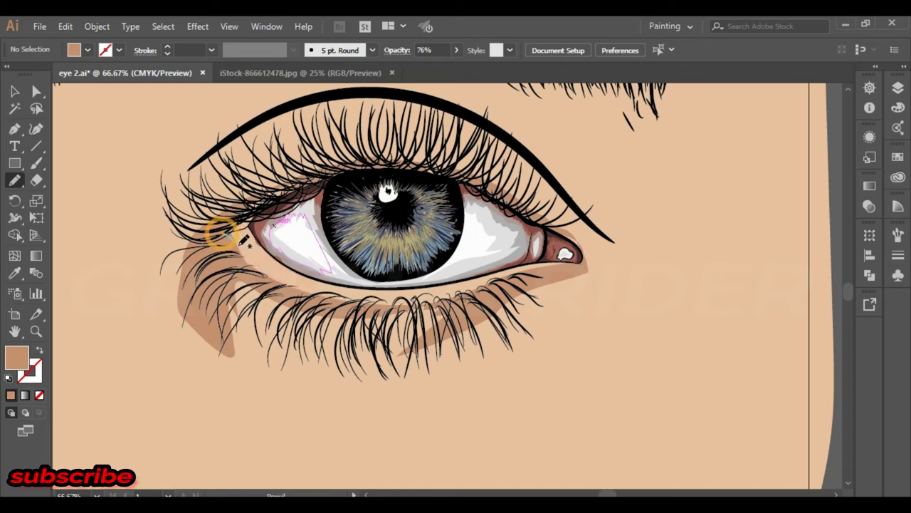
mouse_move(229, 252)
left_mouse_down()
mouse_move(265, 278)
mouse_move(228, 261)
mouse_move(242, 251)
left_mouse_up()
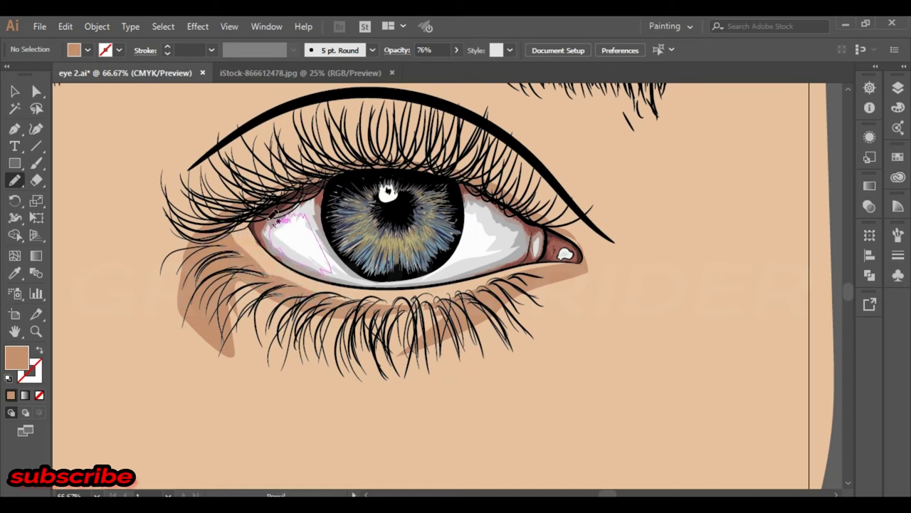
left_click_drag(411, 129, 471, 304)
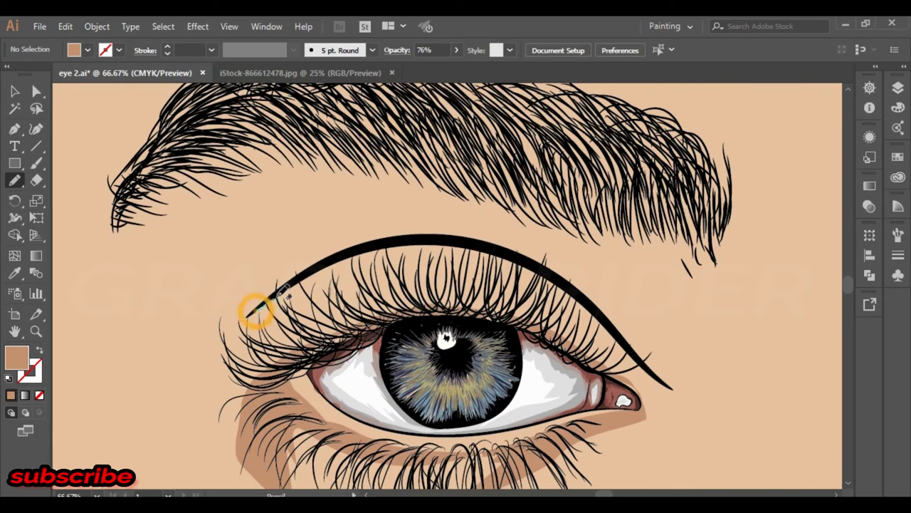
Draw tan shadows under the upper eyelid line and beneath the eyebrow.
mouse_move(247, 314)
left_mouse_down()
mouse_move(365, 242)
mouse_move(462, 240)
mouse_move(545, 261)
mouse_move(609, 324)
mouse_move(582, 308)
left_mouse_up()
left_click_drag(470, 251, 308, 285)
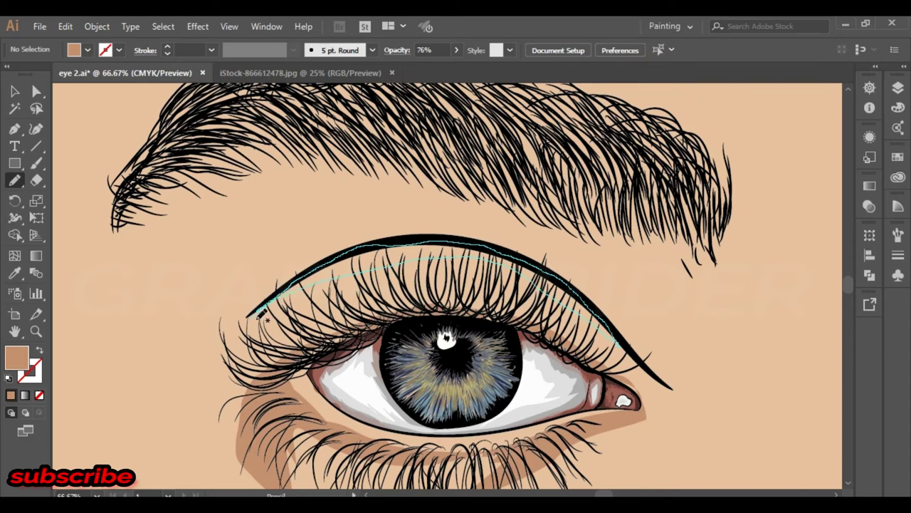
left_click_drag(260, 315, 258, 316)
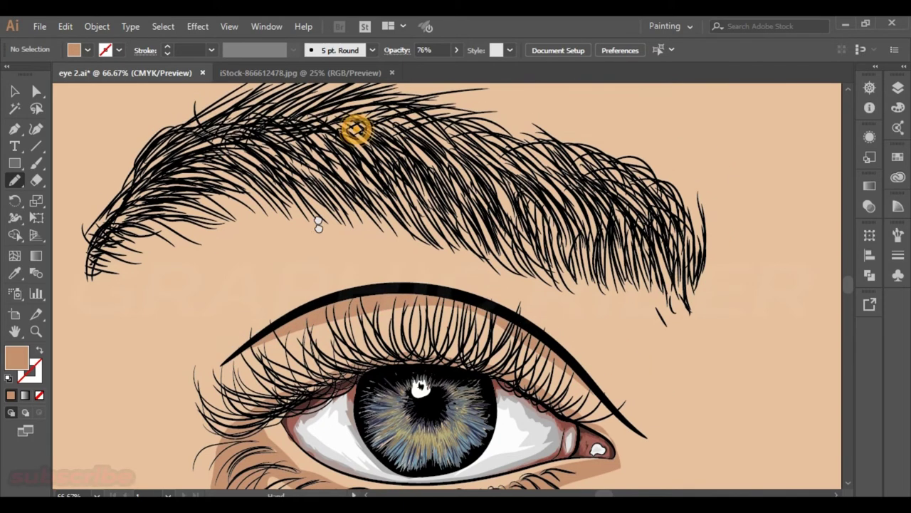
scroll(356, 126, "up", 2)
scroll(284, 214, "up", 2)
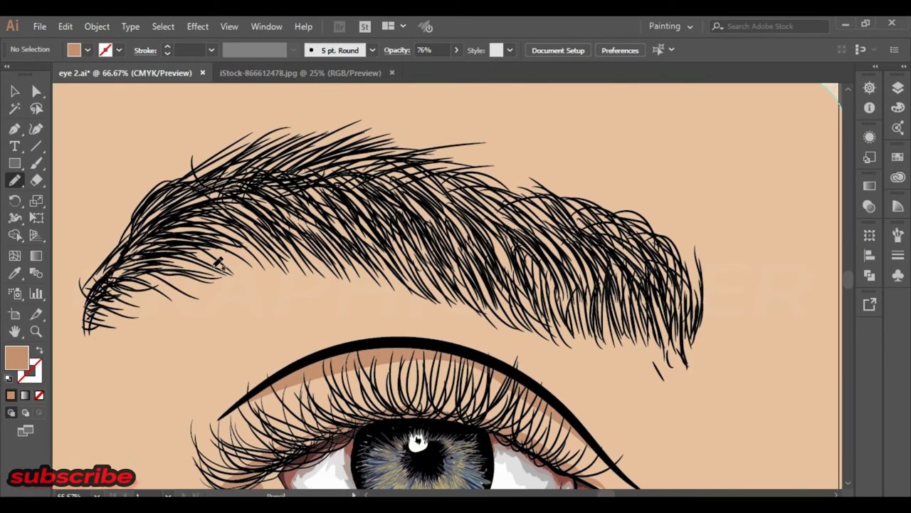
left_click_drag(89, 343, 230, 273)
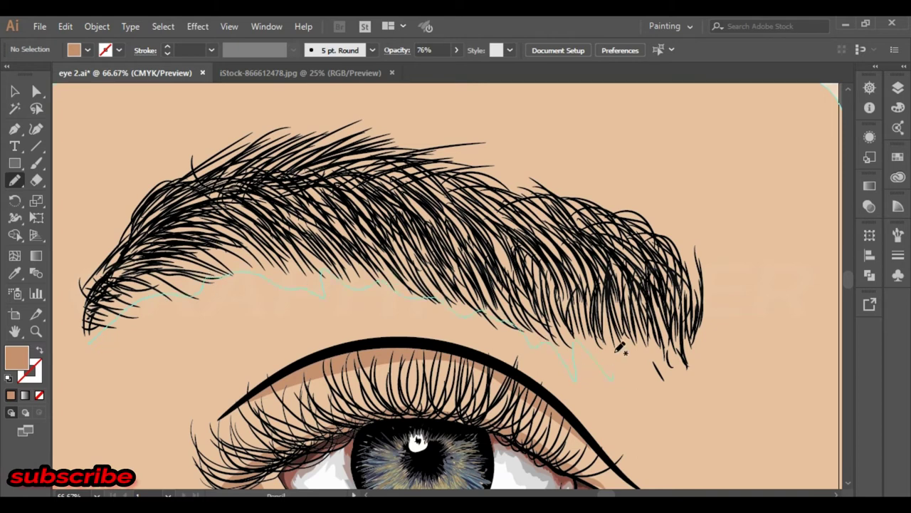
mouse_move(620, 348)
left_mouse_down()
mouse_move(698, 318)
mouse_move(548, 198)
mouse_move(298, 147)
mouse_move(147, 226)
mouse_move(90, 335)
left_mouse_up()
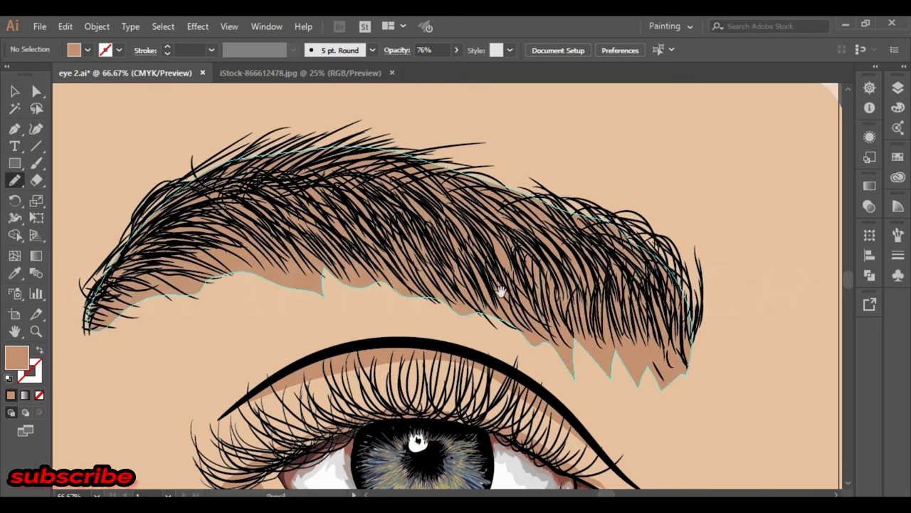
scroll(501, 292, "down", 2)
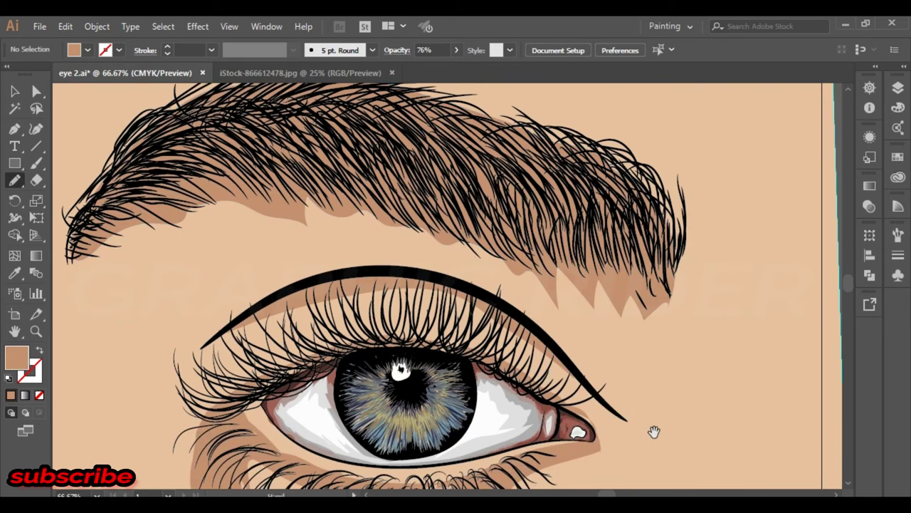
Add tan shadows right of the eye and at the face's lower right.
left_click_drag(653, 432, 519, 204)
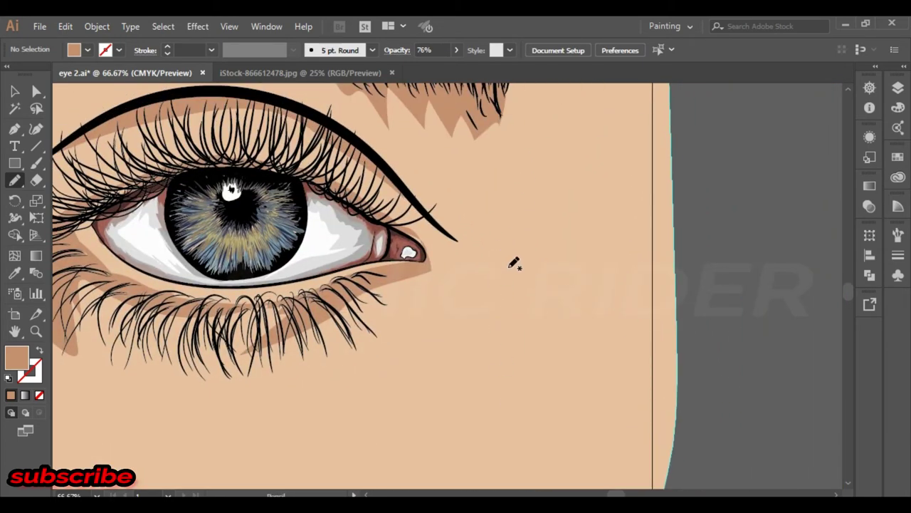
left_click_drag(542, 483, 546, 301)
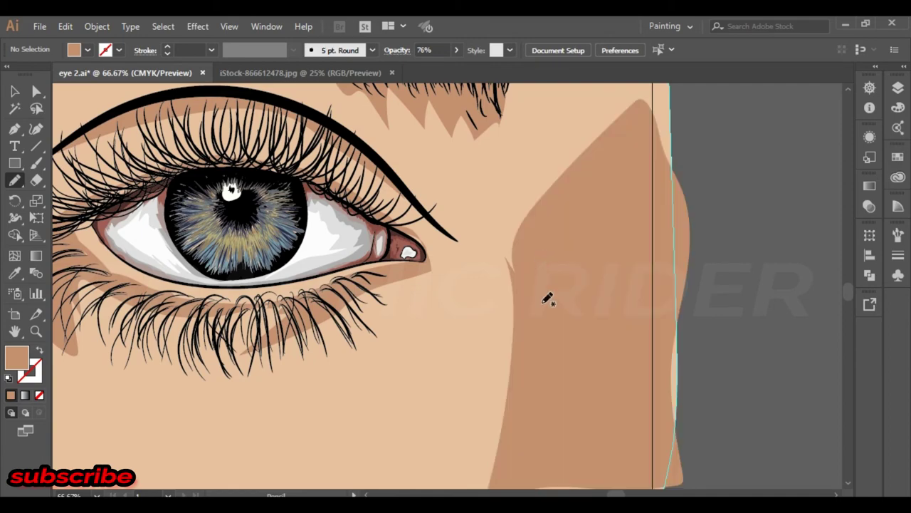
mouse_move(511, 413)
left_mouse_down()
mouse_move(545, 329)
mouse_move(517, 276)
mouse_move(671, 354)
left_mouse_up()
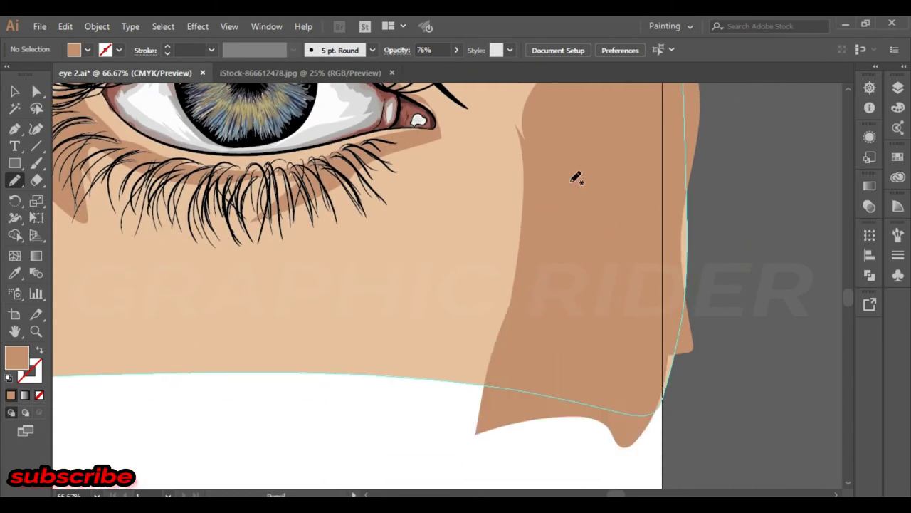
mouse_move(561, 125)
left_mouse_down()
mouse_move(547, 325)
mouse_move(567, 156)
left_mouse_up()
scroll(536, 230, "up", 5)
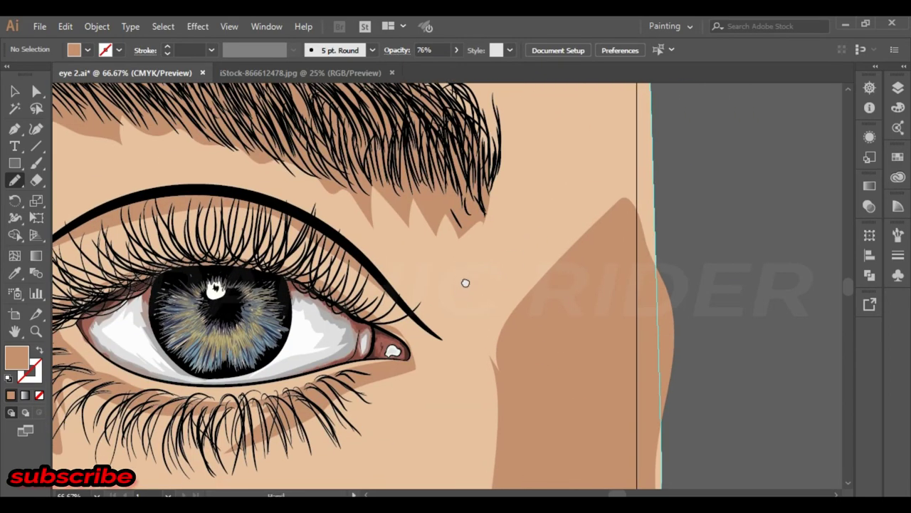
scroll(465, 282, "down", 5)
scroll(464, 283, "left", 3)
scroll(501, 273, "up", 3)
scroll(501, 272, "left", 3)
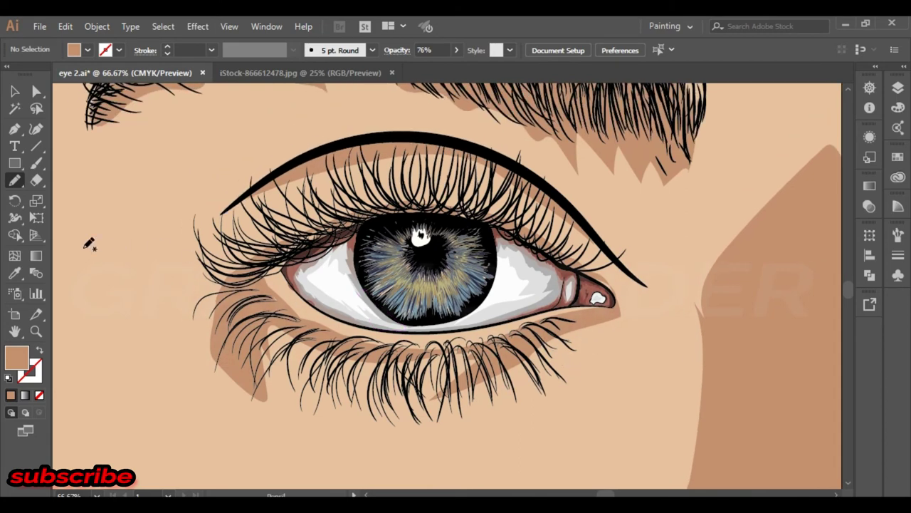
key("ctrl+minus")
key("ctrl+minus")
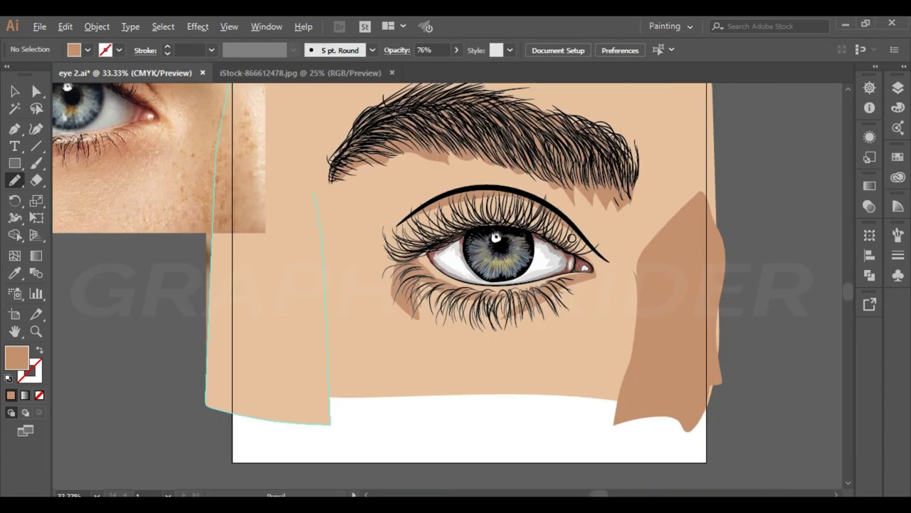
Draw a darker shadow along the face's left edge, extending up beside the eyebrow.
left_click_drag(205, 381, 303, 455)
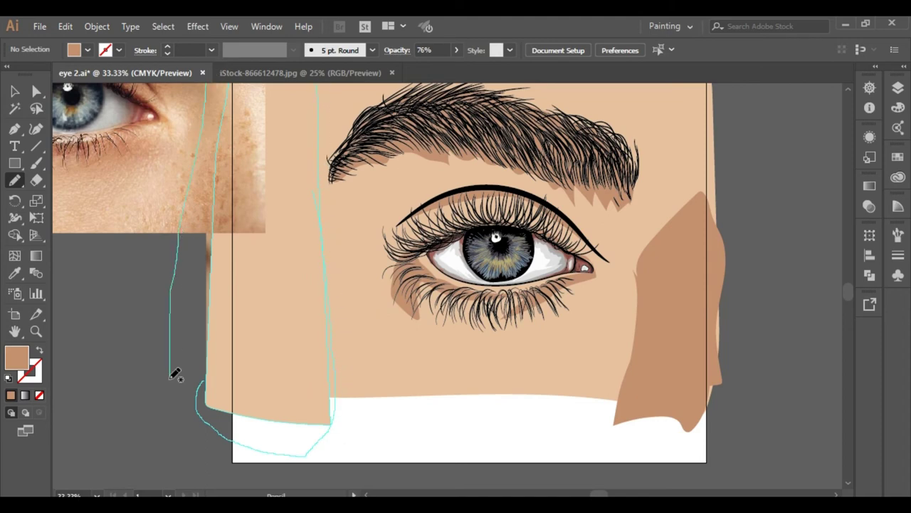
left_click_drag(325, 205, 173, 372)
scroll(285, 230, "up", 5)
mouse_move(294, 315)
left_mouse_down()
mouse_move(217, 177)
mouse_move(299, 279)
left_mouse_up()
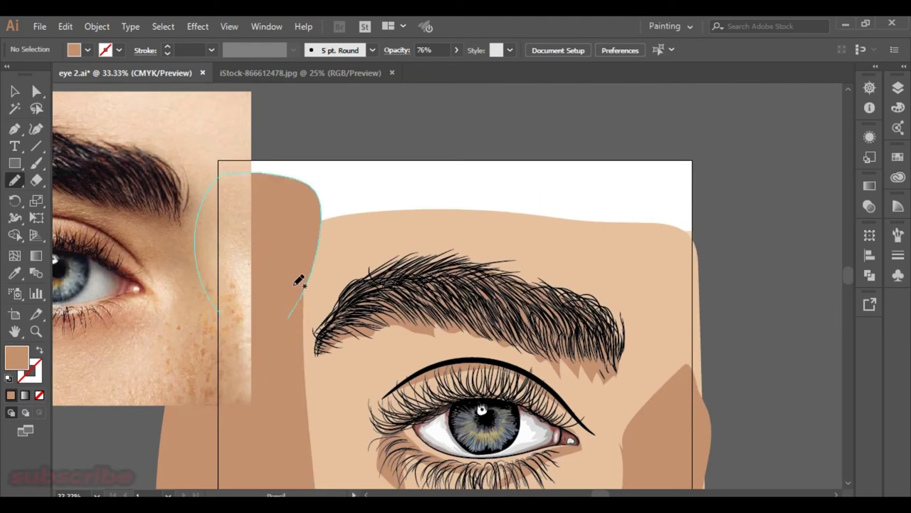
scroll(390, 254, "down", 4)
key("ctrl+minus")
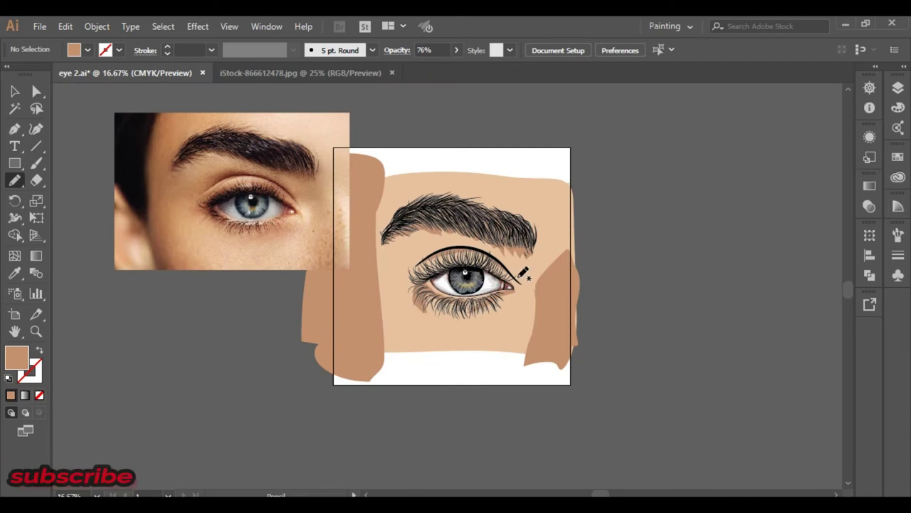
scroll(523, 273, "right", 4)
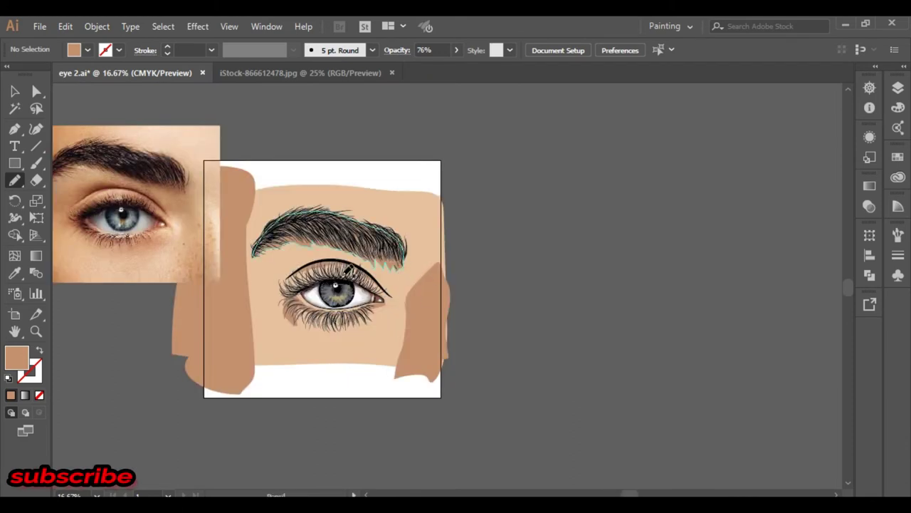
scroll(365, 292, "up", 2)
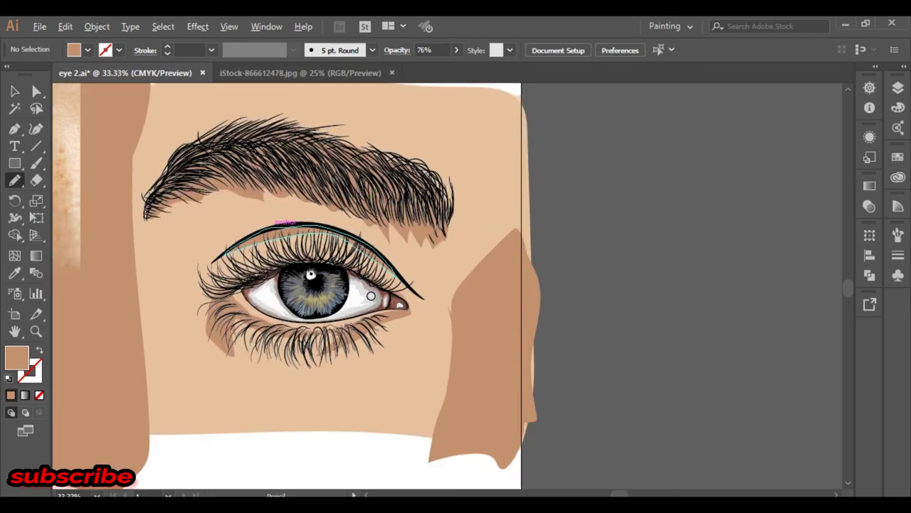
Slightly adjust the tan fill colour in the Color Picker.
double_click(17, 356)
left_click(512, 324)
left_click(771, 281)
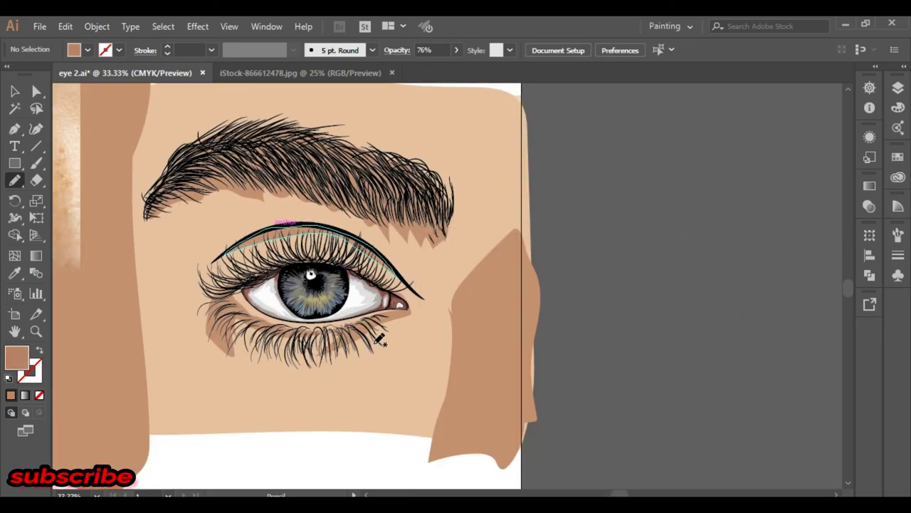
scroll(385, 340, "up", 2)
scroll(397, 342, "up", 1)
scroll(403, 340, "down", 1)
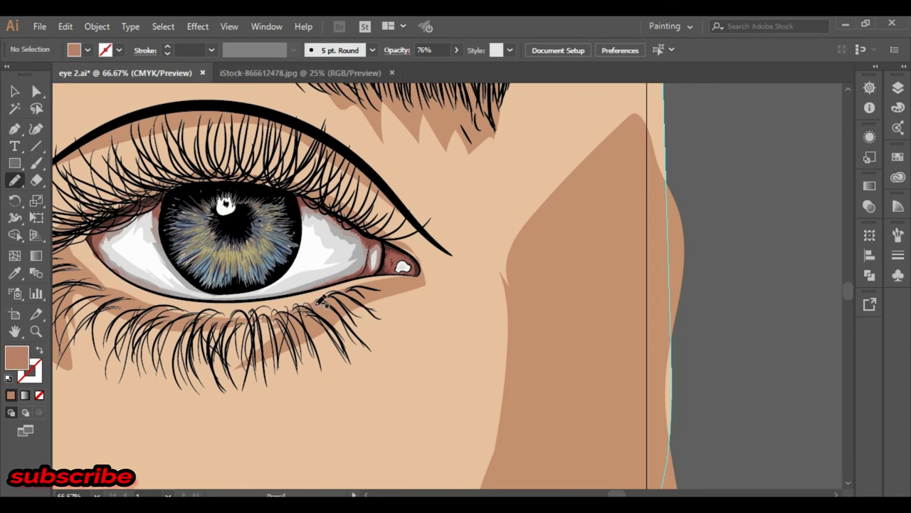
Shade along the lower lashes and lower lid, plus a shadow across the eye white.
left_click_drag(291, 311, 353, 283)
left_click_drag(426, 275, 329, 291)
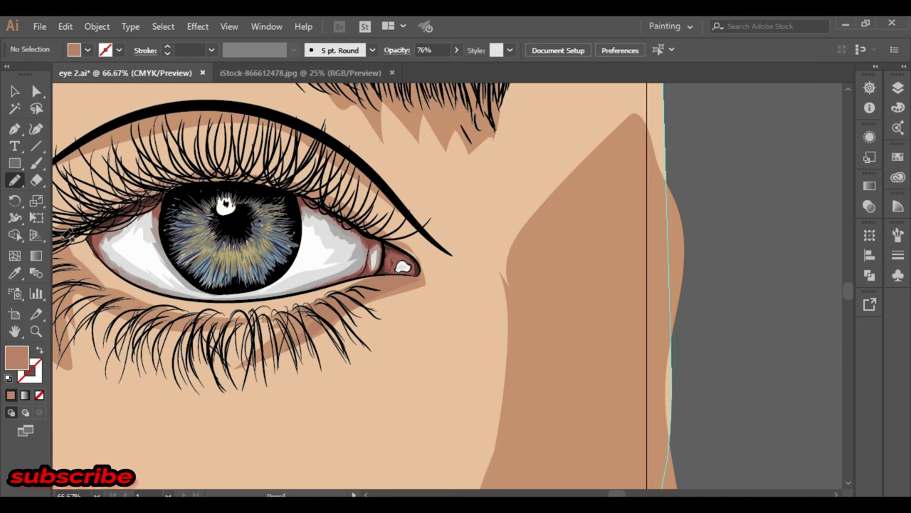
left_click_drag(69, 283, 77, 222)
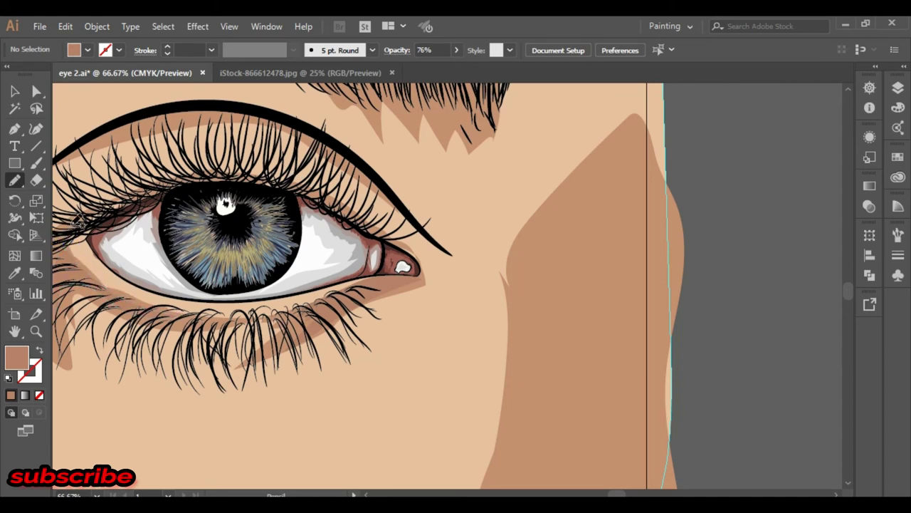
left_click_drag(145, 297, 190, 316)
scroll(202, 180, "left", 3)
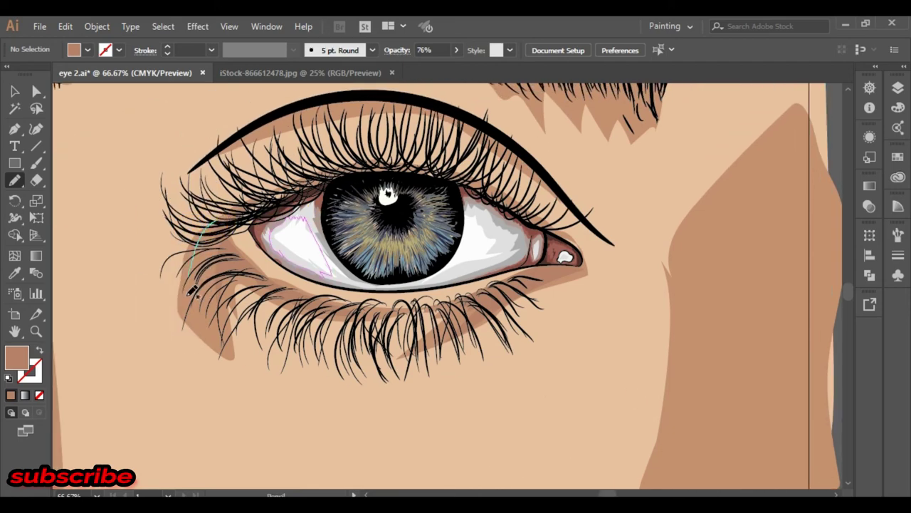
mouse_move(306, 210)
left_mouse_down()
mouse_move(311, 192)
mouse_move(423, 142)
mouse_move(334, 185)
left_mouse_up()
Trace shadows under the eyebrow, along the upper eyelid crease and on the cheek.
scroll(731, 214, "up", 3)
scroll(732, 213, "right", 2)
left_click_drag(69, 168, 158, 197)
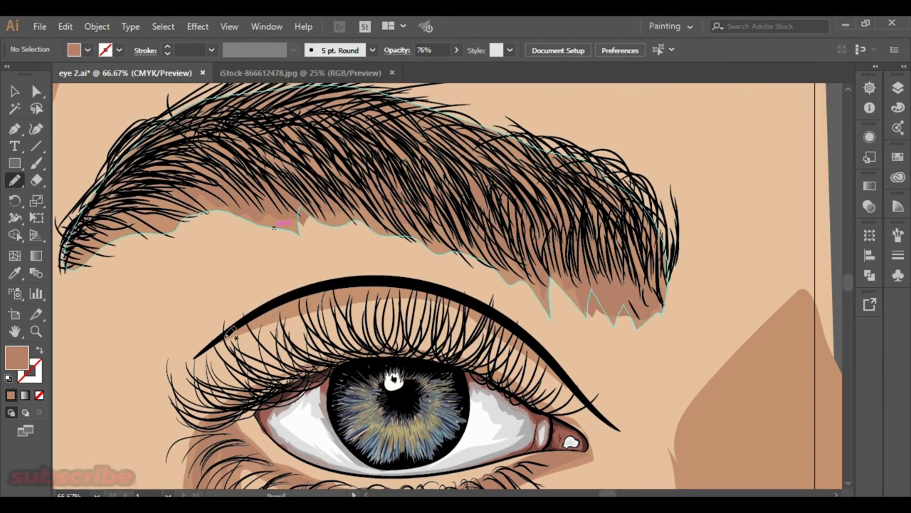
mouse_move(214, 338)
left_mouse_down()
mouse_move(435, 283)
mouse_move(265, 326)
left_mouse_up()
left_click_drag(687, 482, 476, 203)
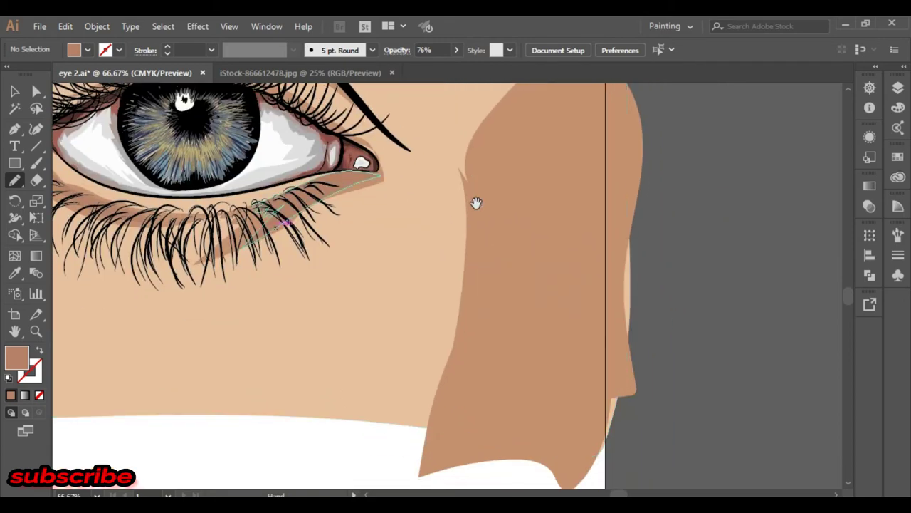
mouse_move(461, 399)
left_mouse_down()
mouse_move(519, 158)
mouse_move(606, 322)
mouse_move(448, 386)
mouse_move(438, 441)
left_mouse_up()
Draw shadows down the left face edge, at the temple and on the left cheek.
left_click_drag(348, 255, 510, 244)
left_click_drag(100, 107, 196, 439)
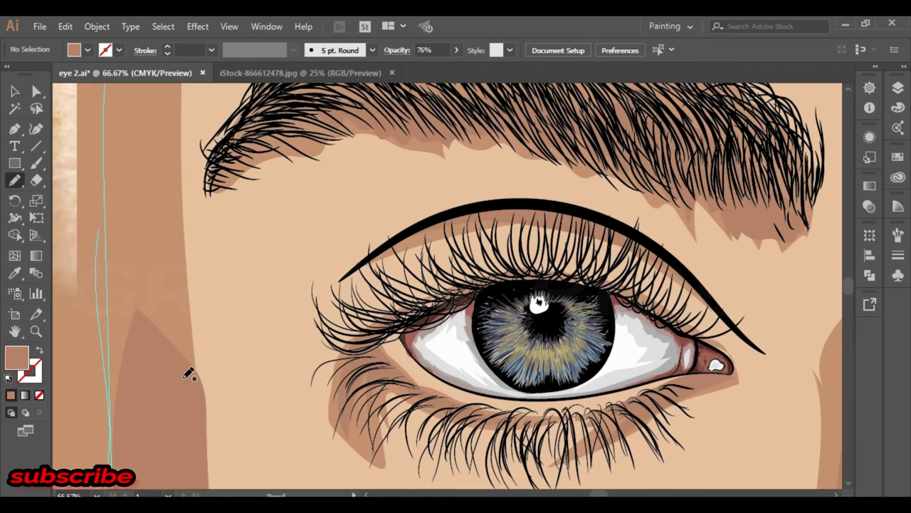
left_click_drag(189, 374, 107, 117)
scroll(171, 268, "up", 5)
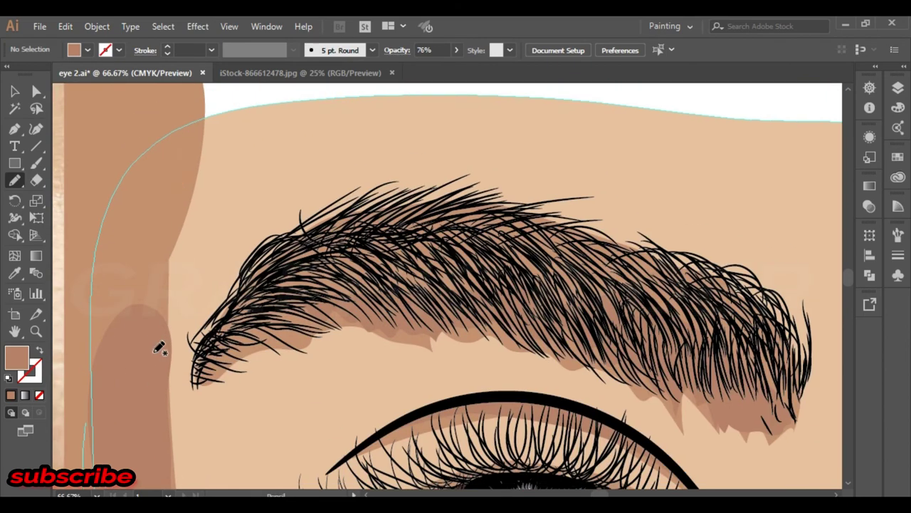
mouse_move(161, 348)
left_mouse_down()
mouse_move(123, 427)
mouse_move(106, 371)
left_mouse_up()
scroll(124, 427, "down", 10)
mouse_move(283, 255)
left_mouse_down()
mouse_move(277, 385)
mouse_move(302, 250)
left_mouse_up()
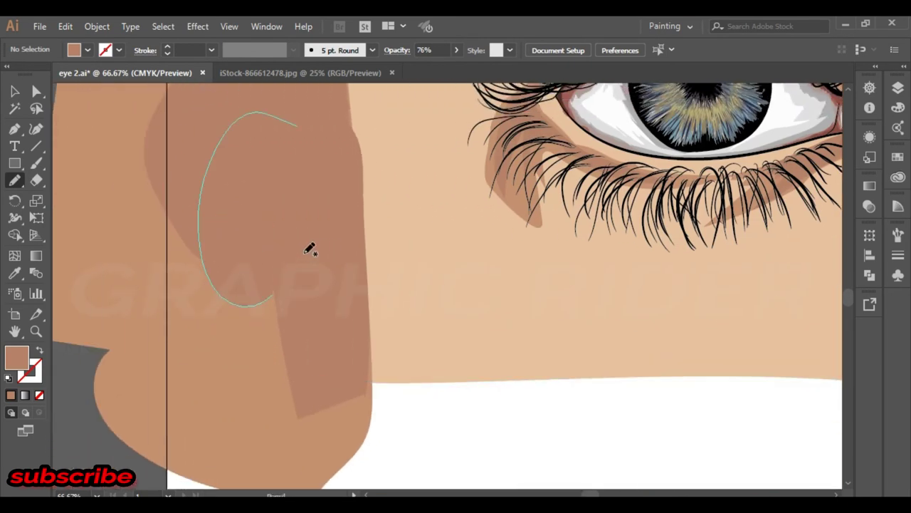
left_click_drag(373, 291, 230, 320)
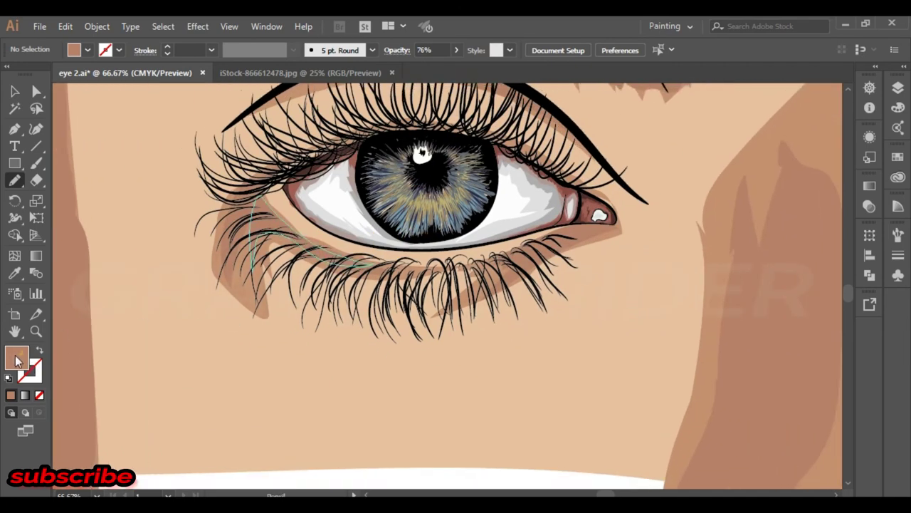
Slightly tweak the brown fill and trace a shadow along the lower lashes.
double_click(17, 359)
left_click(515, 340)
left_click(757, 281)
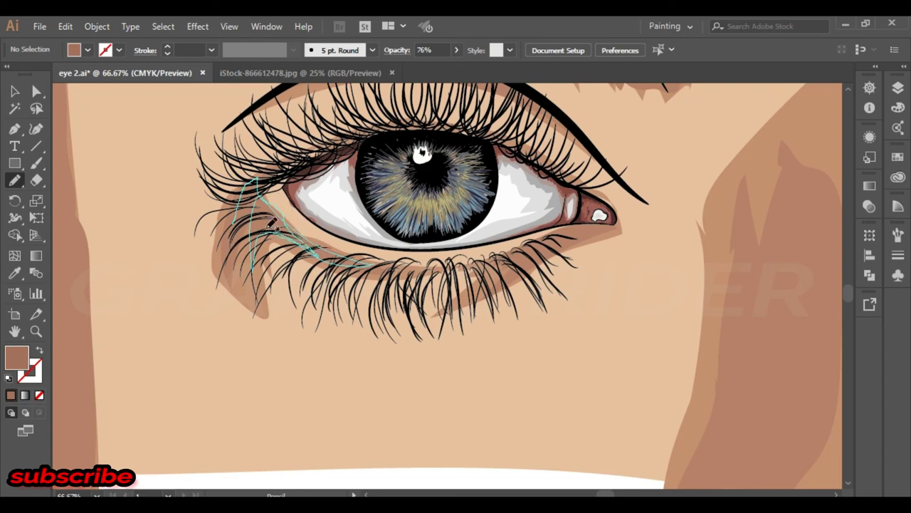
left_click_drag(244, 213, 317, 253)
left_click_drag(620, 225, 621, 225)
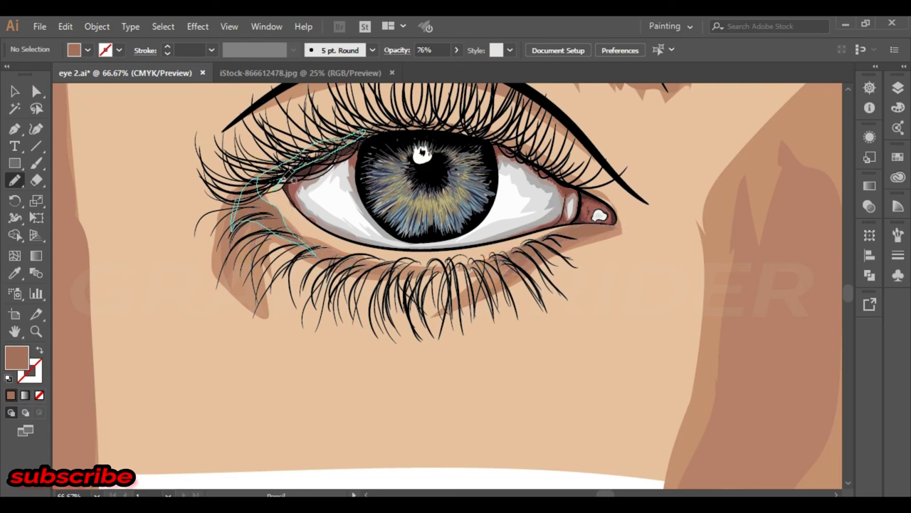
Draw shadows at the inner eye corner, along the upper eyeliner and on the face side.
left_click_drag(293, 180, 289, 191)
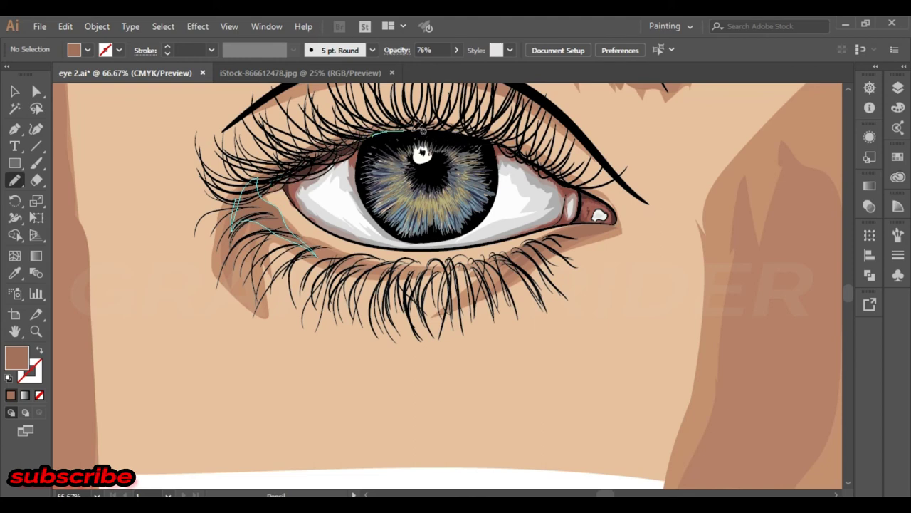
left_click_drag(490, 140, 551, 171)
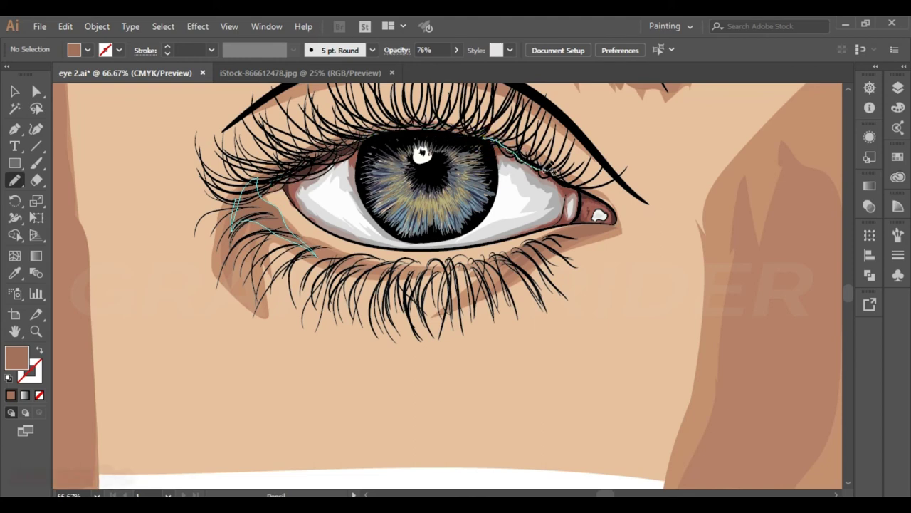
scroll(528, 146, "up", 3)
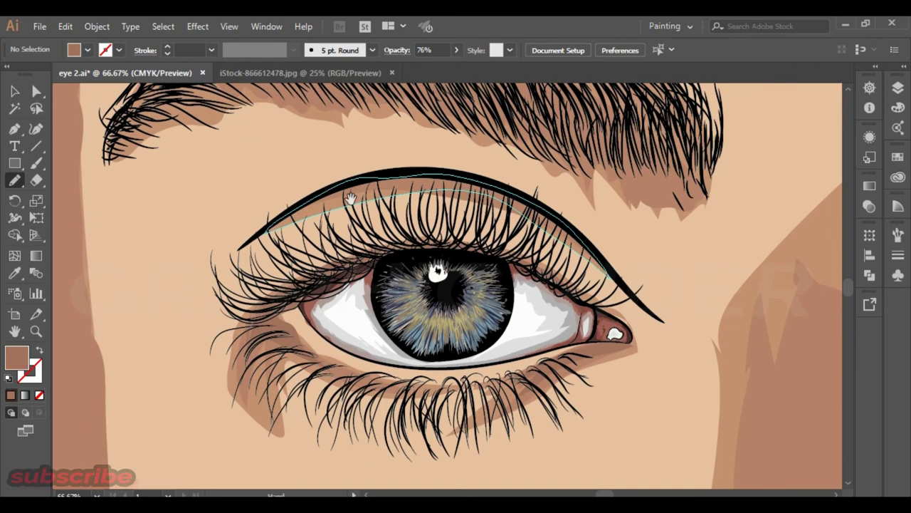
mouse_move(267, 229)
left_mouse_down()
mouse_move(403, 169)
mouse_move(545, 213)
left_mouse_up()
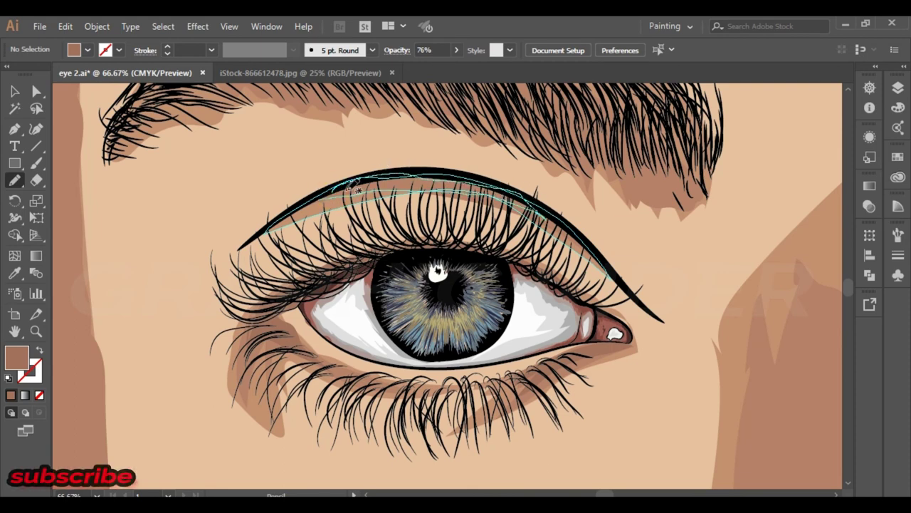
left_click_drag(658, 258, 424, 146)
mouse_move(529, 204)
left_mouse_down()
mouse_move(508, 350)
mouse_move(569, 187)
left_mouse_up()
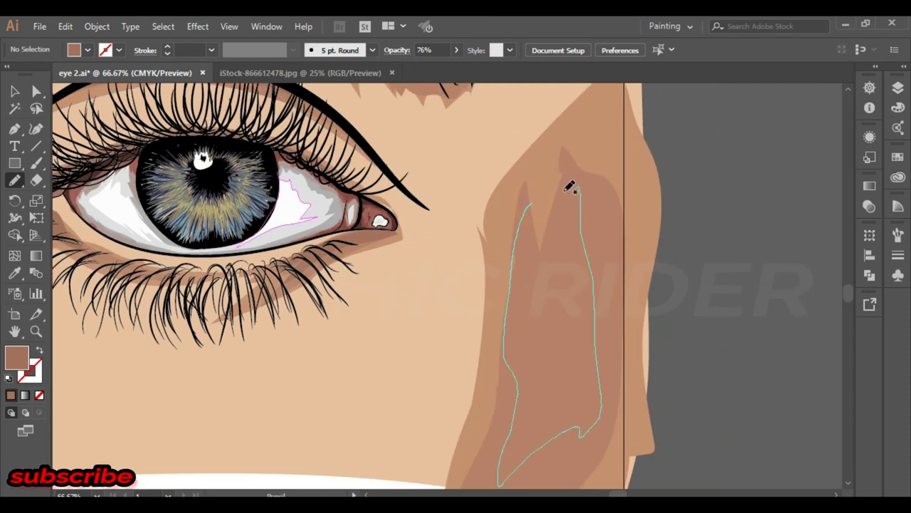
left_click_drag(375, 246, 482, 196)
Sample the skin peach and lighten the fill to F4CCAE.
left_click(14, 273)
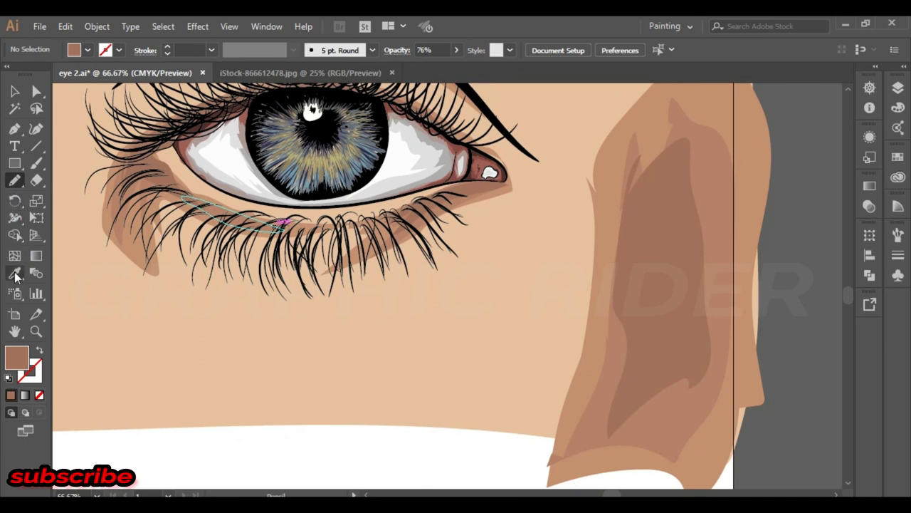
left_click(235, 214)
double_click(17, 358)
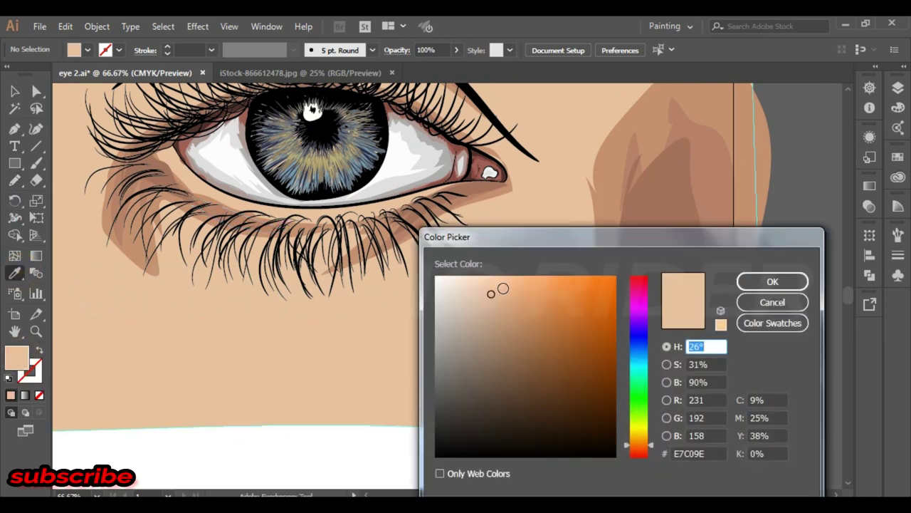
left_click(473, 287)
left_click(486, 283)
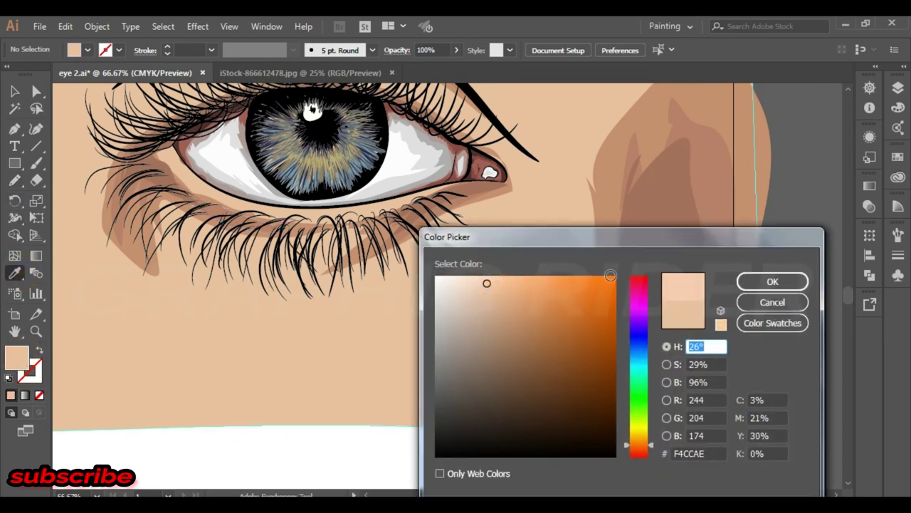
left_click(772, 282)
left_click(21, 182)
Draw pale peach highlights beneath the eye and beside the outer eye corner.
mouse_move(334, 301)
left_mouse_down()
mouse_move(484, 215)
mouse_move(433, 326)
mouse_move(503, 443)
left_mouse_up()
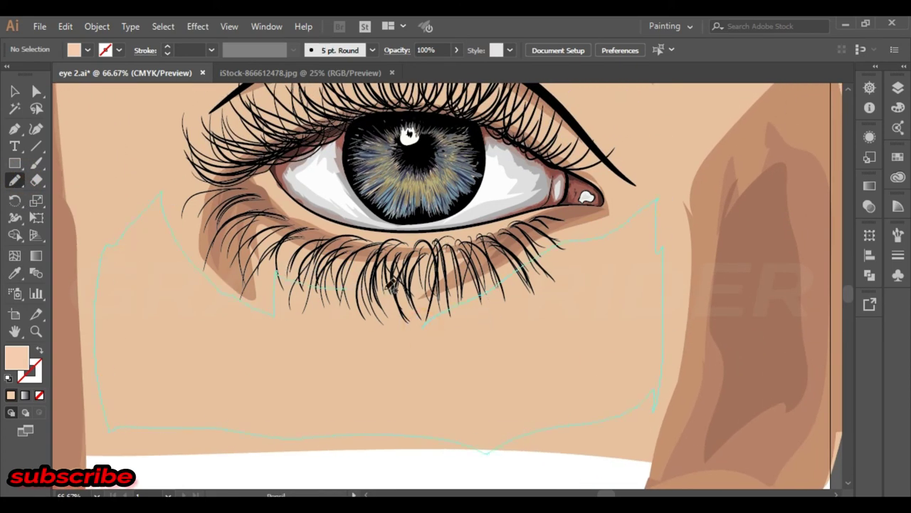
left_click_drag(390, 286, 425, 308)
left_click_drag(627, 152, 527, 320)
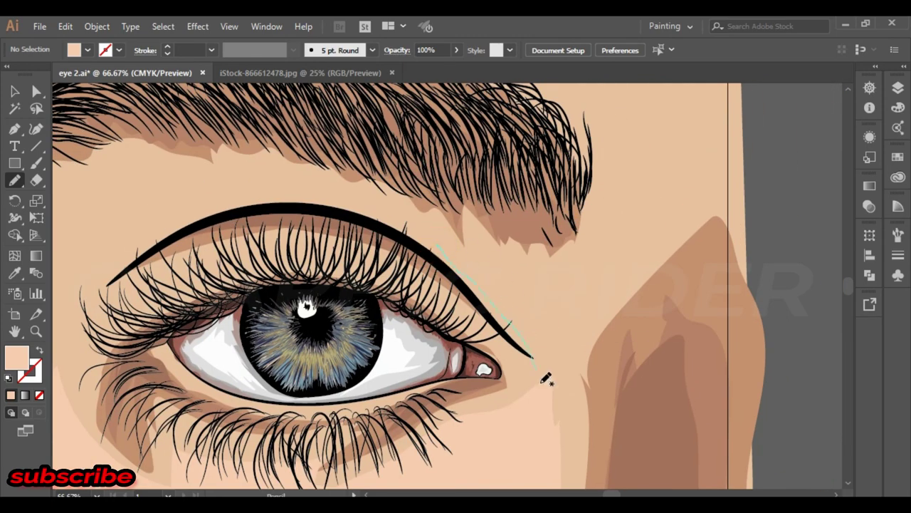
left_click_drag(664, 173, 436, 246)
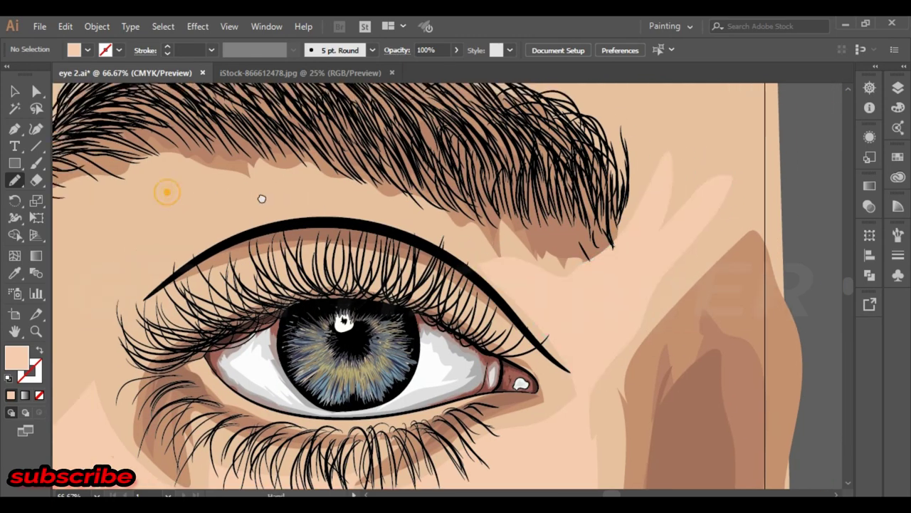
Add pale peach highlights around the eyebrow, on the ear and across the cheek.
left_click_drag(166, 189, 283, 361)
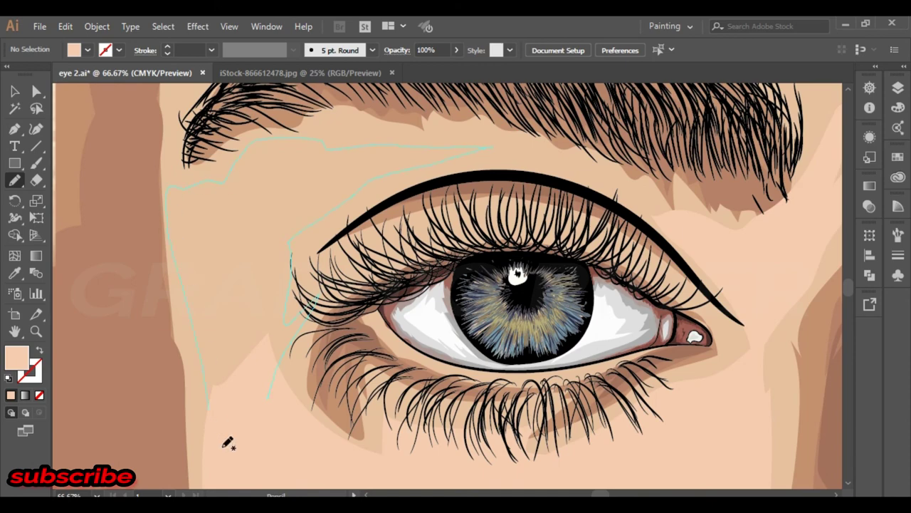
left_click_drag(228, 443, 235, 428)
scroll(214, 228, "up", 5)
left_click_drag(171, 111, 744, 304)
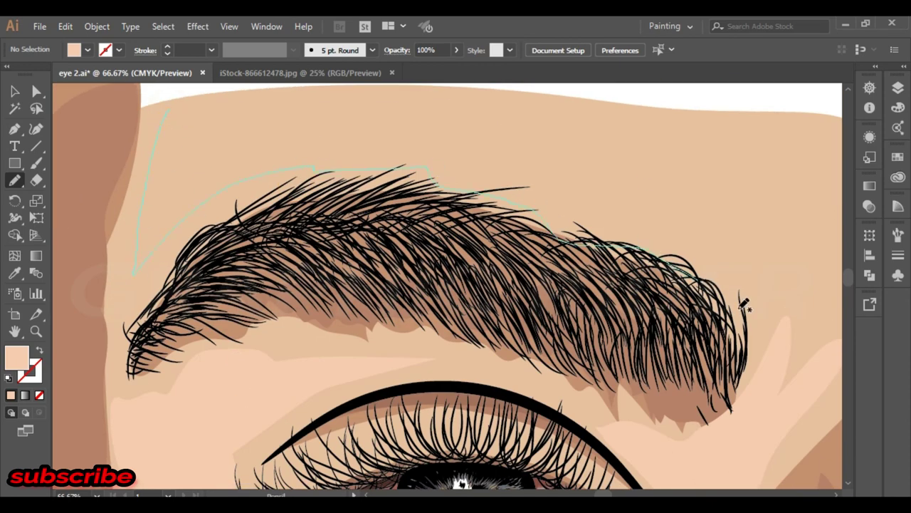
scroll(366, 169, "down", 7)
scroll(488, 138, "down", 3)
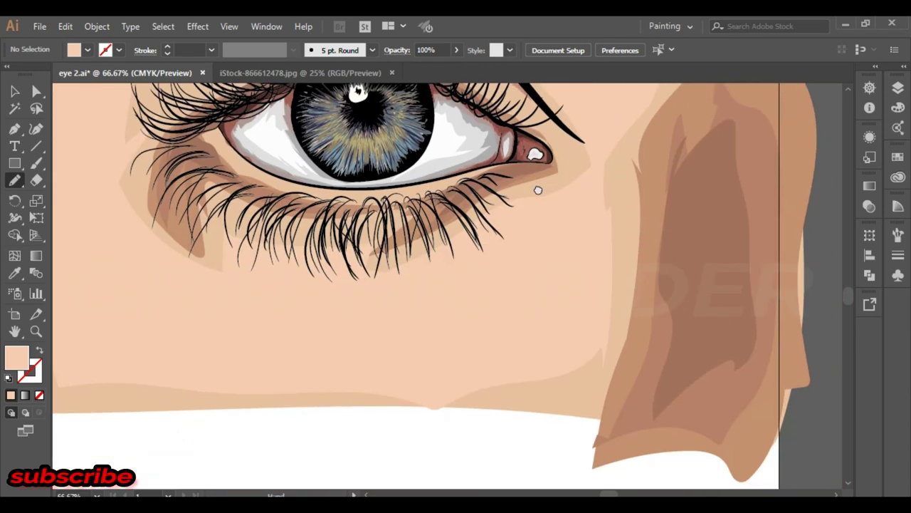
scroll(538, 190, "down", 1)
left_click_drag(691, 151, 742, 132)
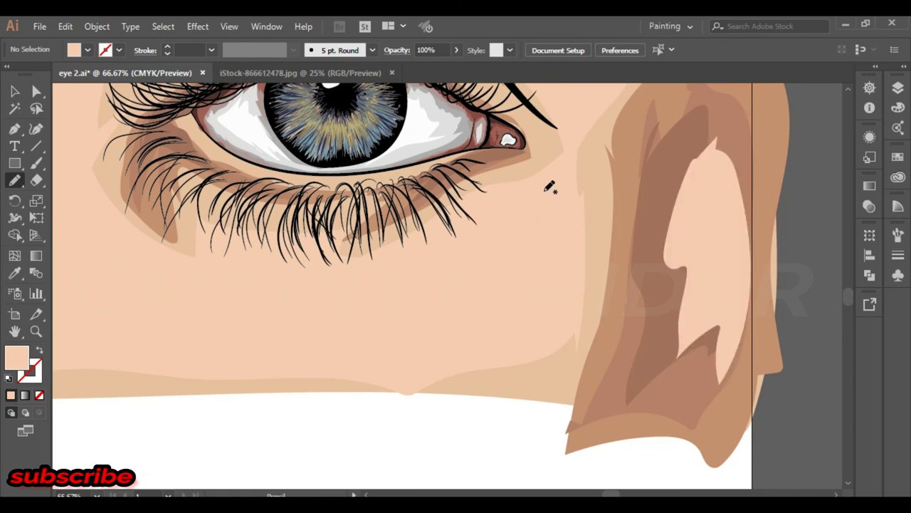
left_click_drag(549, 187, 531, 214)
key("ctrl+minus")
key("ctrl+minus")
key("ctrl+minus")
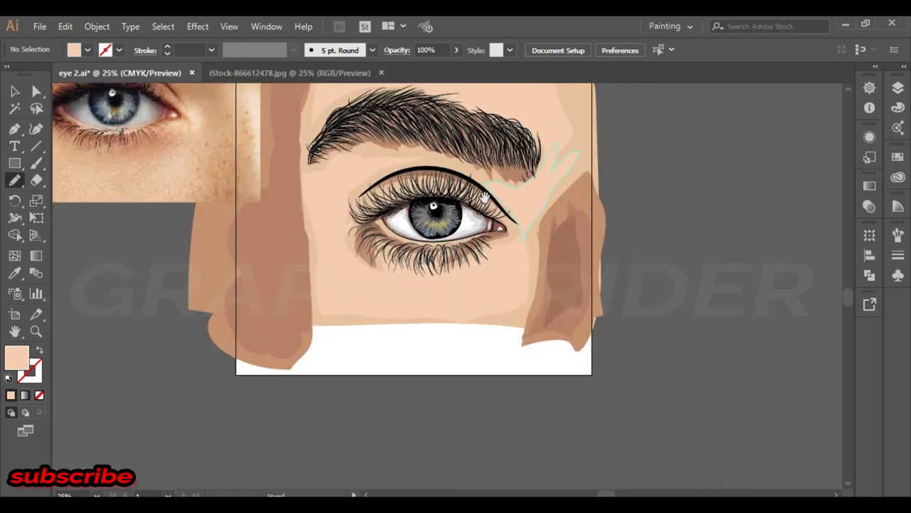
scroll(456, 300, "up", 3)
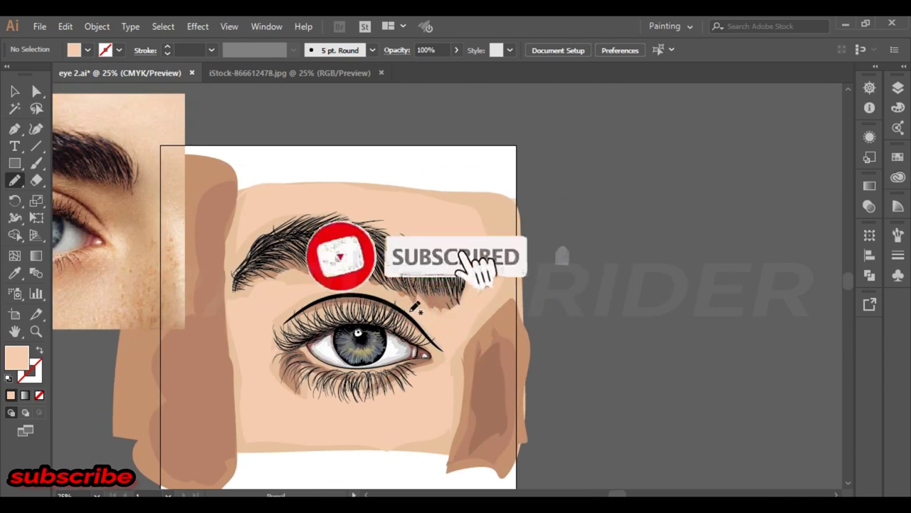
scroll(436, 315, "down", 2)
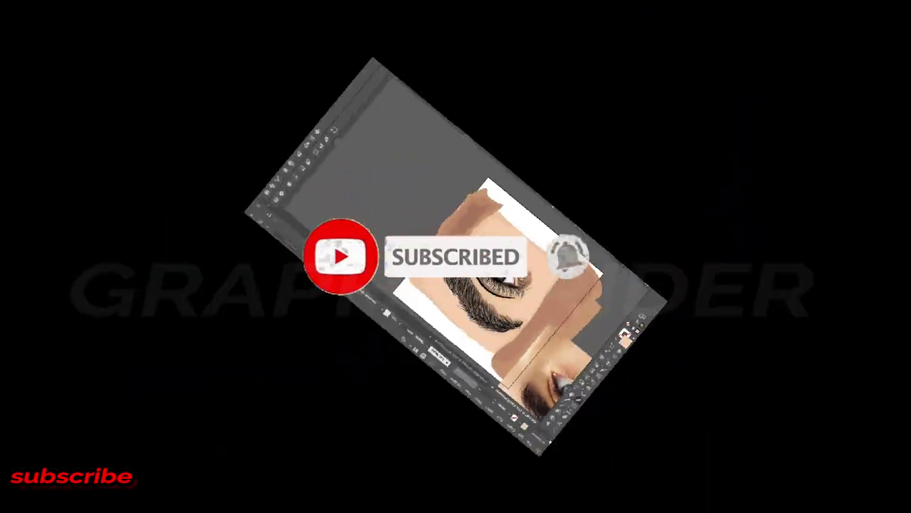